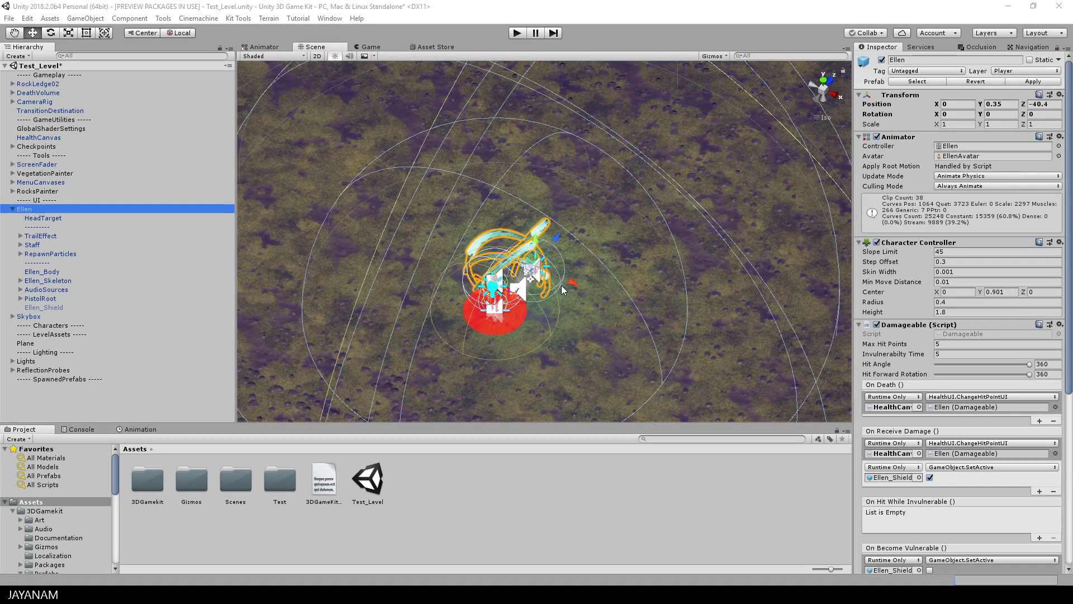
Switch the scene to the top view, framing the ground plane around Ellen
{"action": "scroll", "coordinate": [661, 295], "scroll_direction": "down", "scroll_amount": 10}
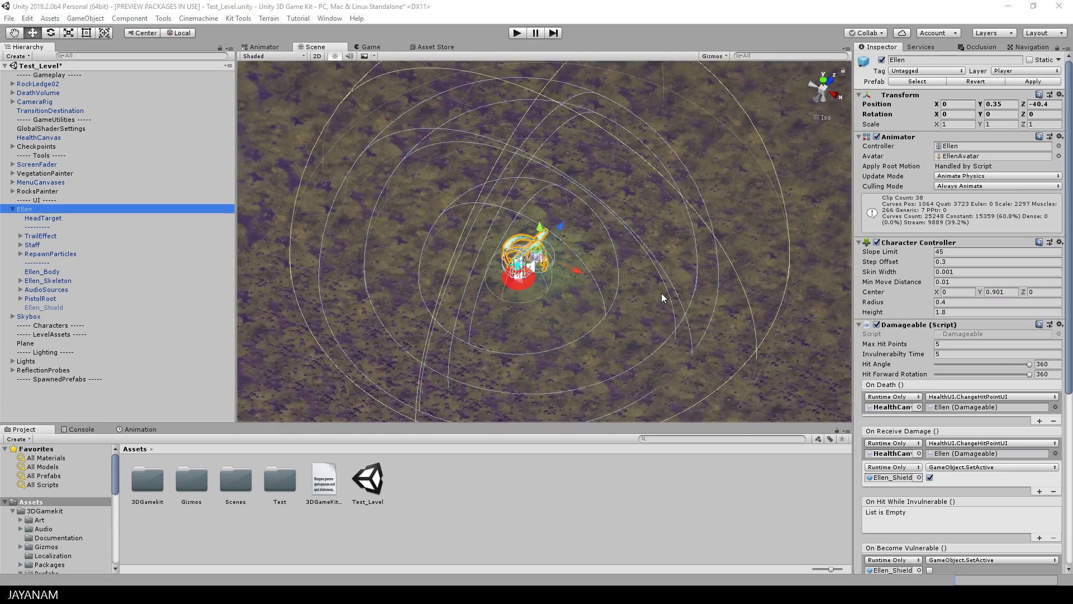
{"action": "left_click_drag", "start_coordinate": [661, 297], "coordinate": [705, 311], "text": "alt"}
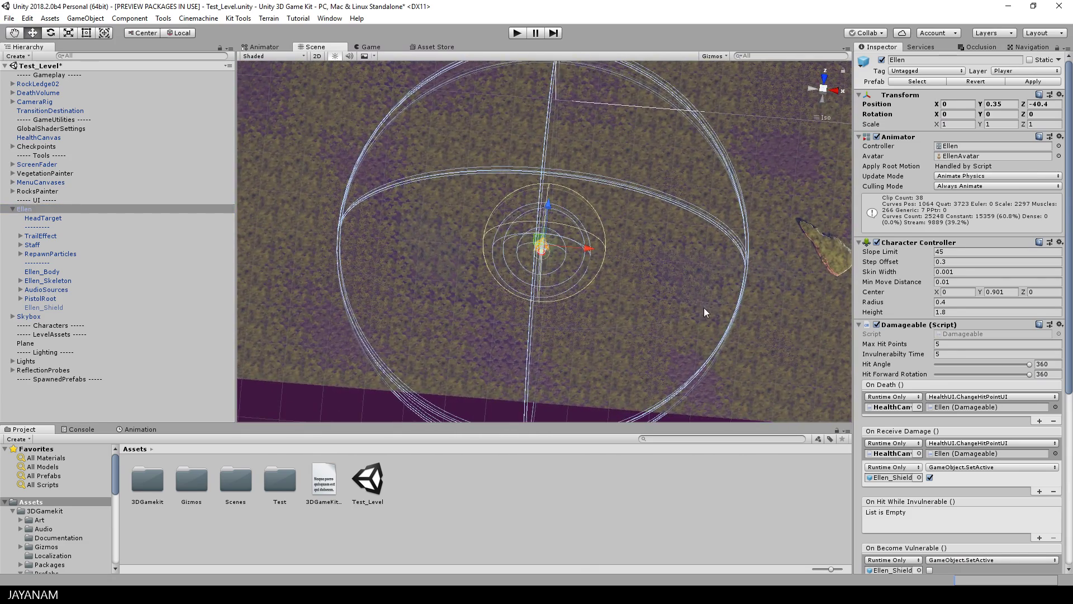
{"action": "left_click", "coordinate": [827, 77]}
{"action": "left_click", "coordinate": [825, 77]}
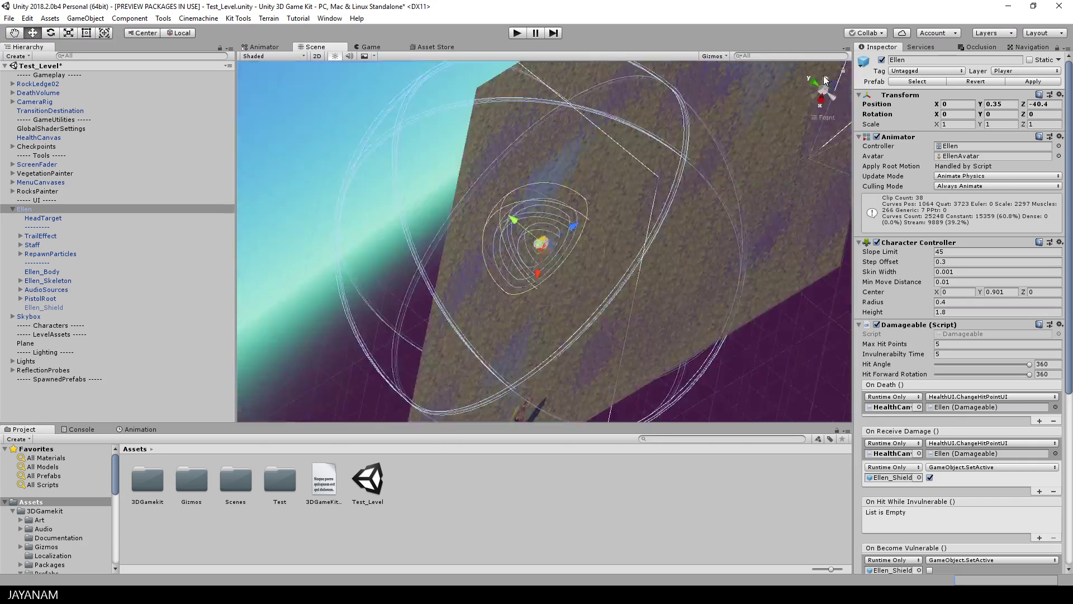
{"action": "scroll", "coordinate": [730, 160], "scroll_direction": "down", "scroll_amount": 10}
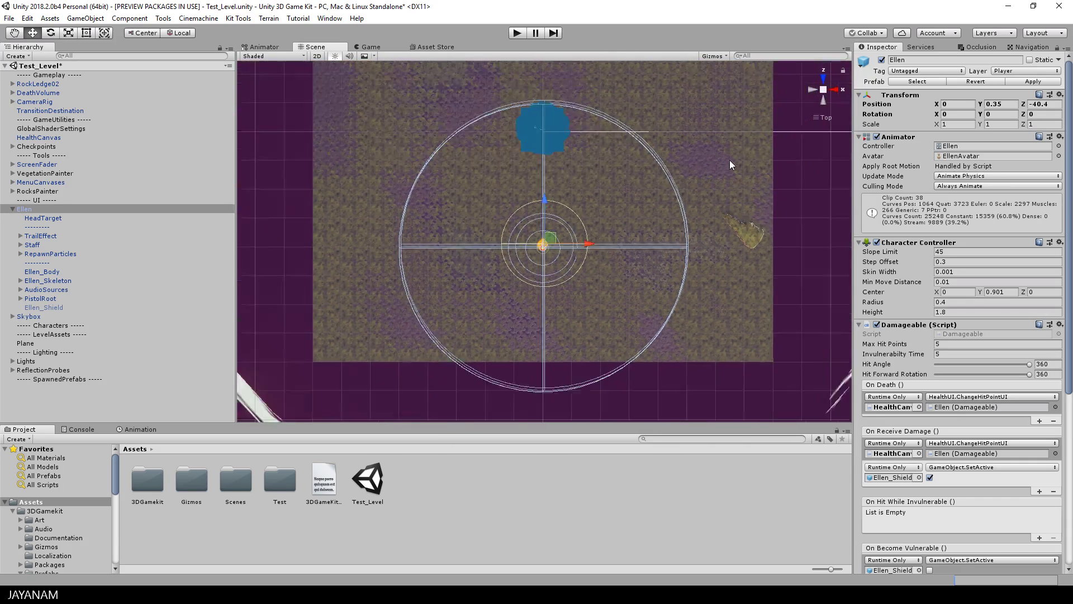
{"action": "middle_click_drag", "start_coordinate": [729, 165], "coordinate": [720, 228]}
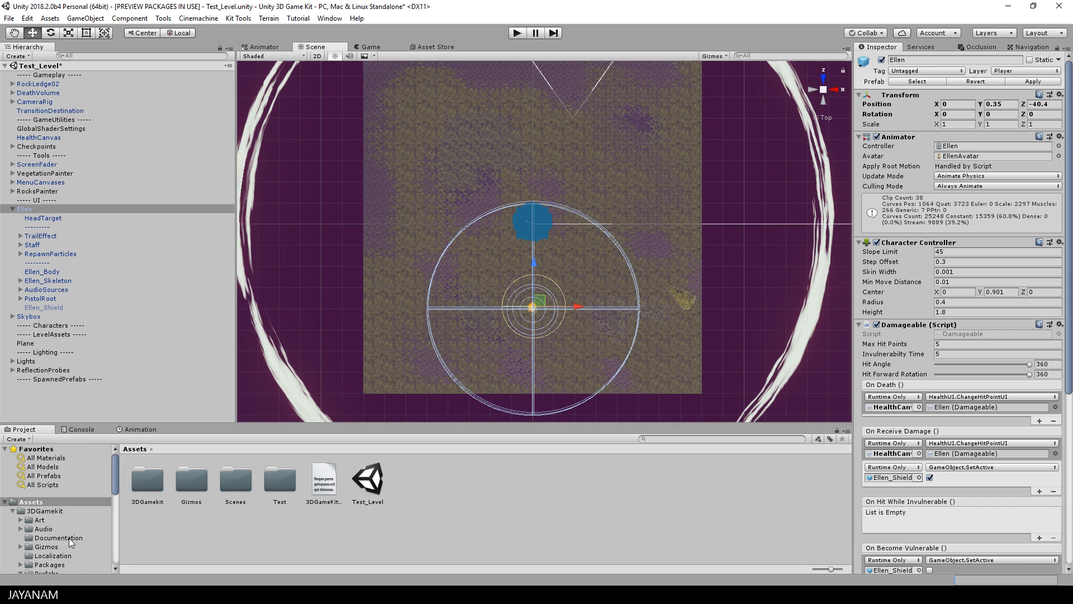
Open the Rock folder of the Environment prefabs and inspect the CliffBig01 prefab in the preview
{"action": "scroll", "coordinate": [69, 537], "scroll_direction": "down", "scroll_amount": 3}
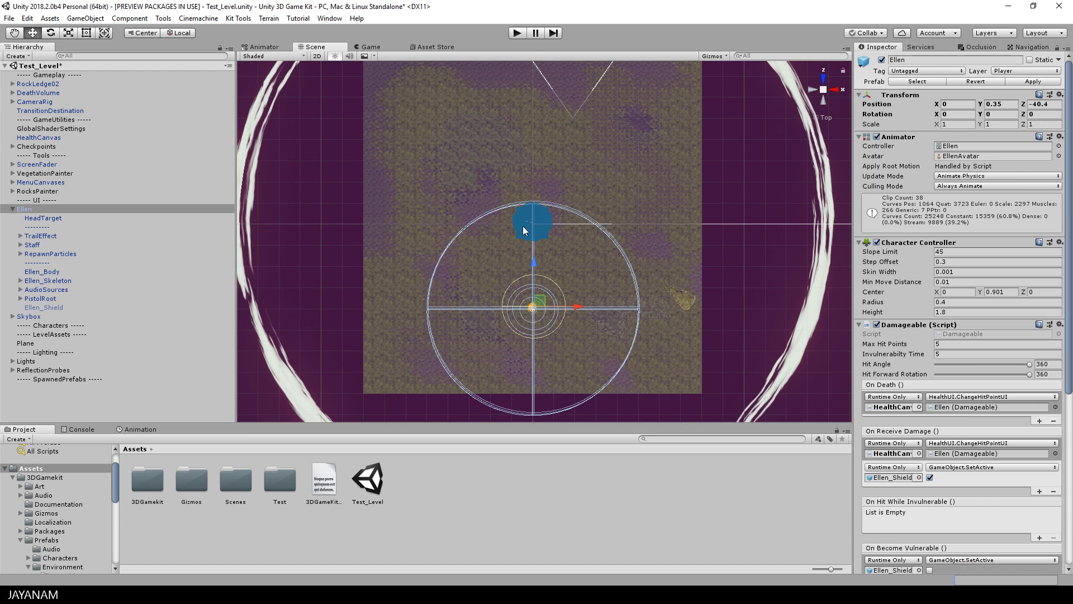
{"action": "scroll", "coordinate": [70, 521], "scroll_direction": "down", "scroll_amount": 3}
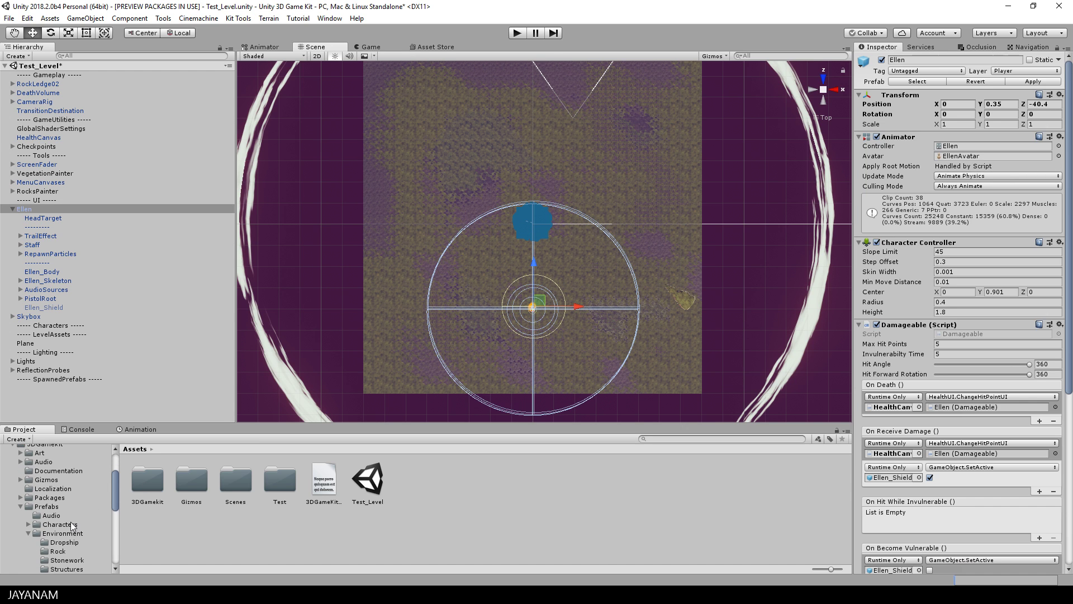
{"action": "left_click", "coordinate": [64, 534]}
{"action": "scroll", "coordinate": [65, 534], "scroll_direction": "down", "scroll_amount": 3}
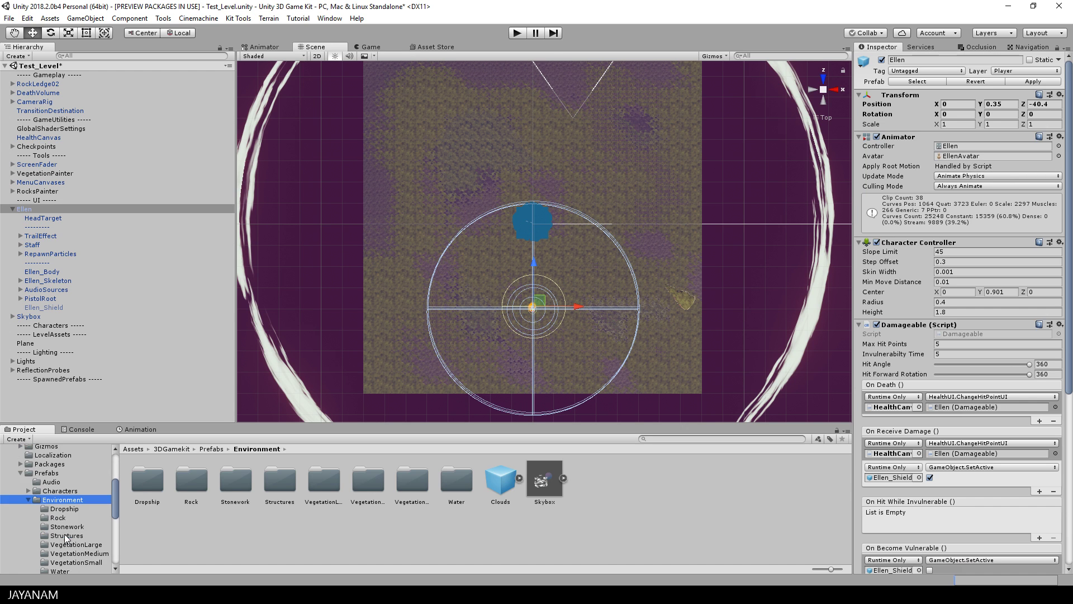
{"action": "left_click", "coordinate": [58, 518]}
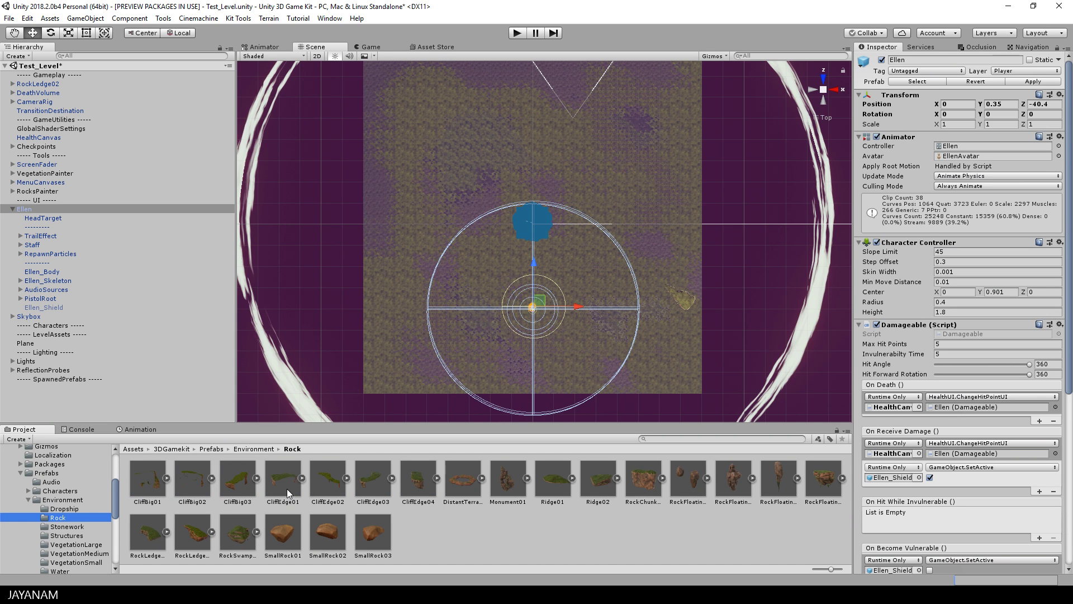
{"action": "left_click", "coordinate": [143, 478]}
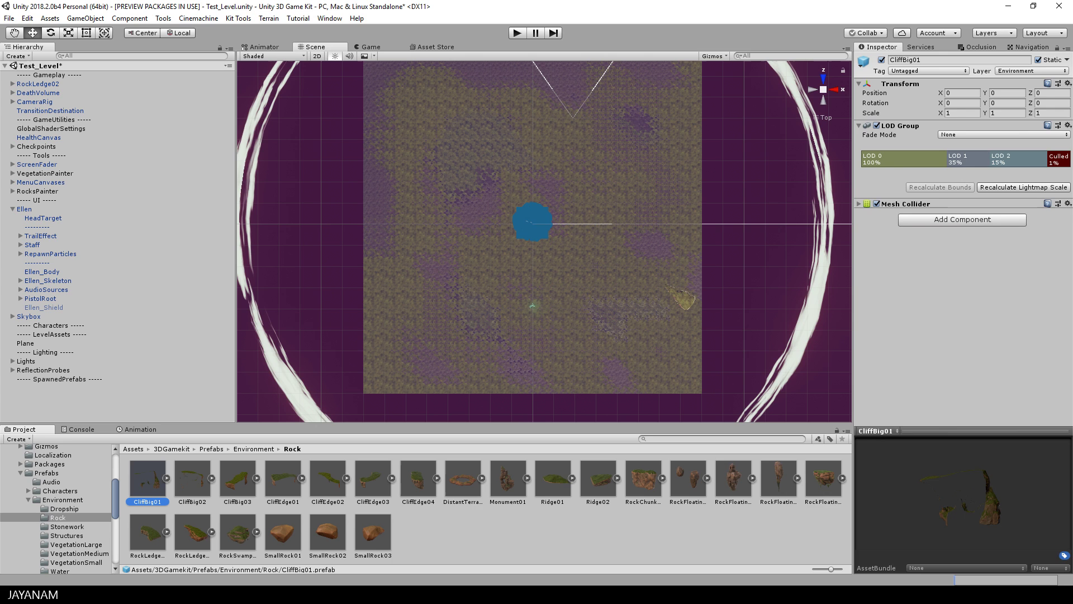
{"action": "left_click_drag", "start_coordinate": [988, 514], "coordinate": [923, 585]}
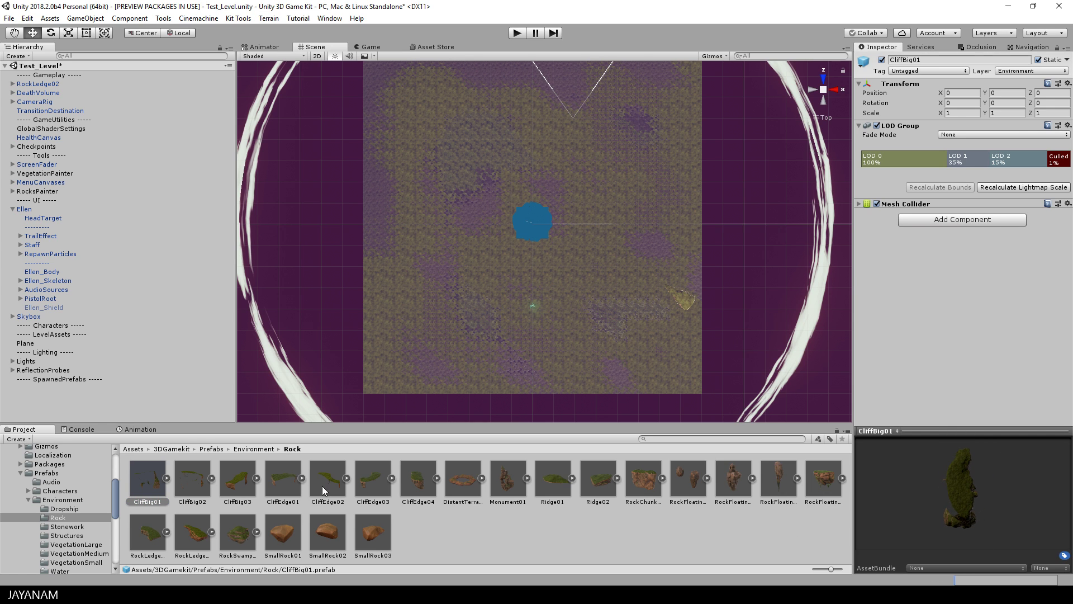
Place CliffBig01 on the ground on Ellen's negative-X side and rotate it about the vertical axis so it flanks her
{"action": "left_click_drag", "start_coordinate": [150, 484], "coordinate": [484, 314]}
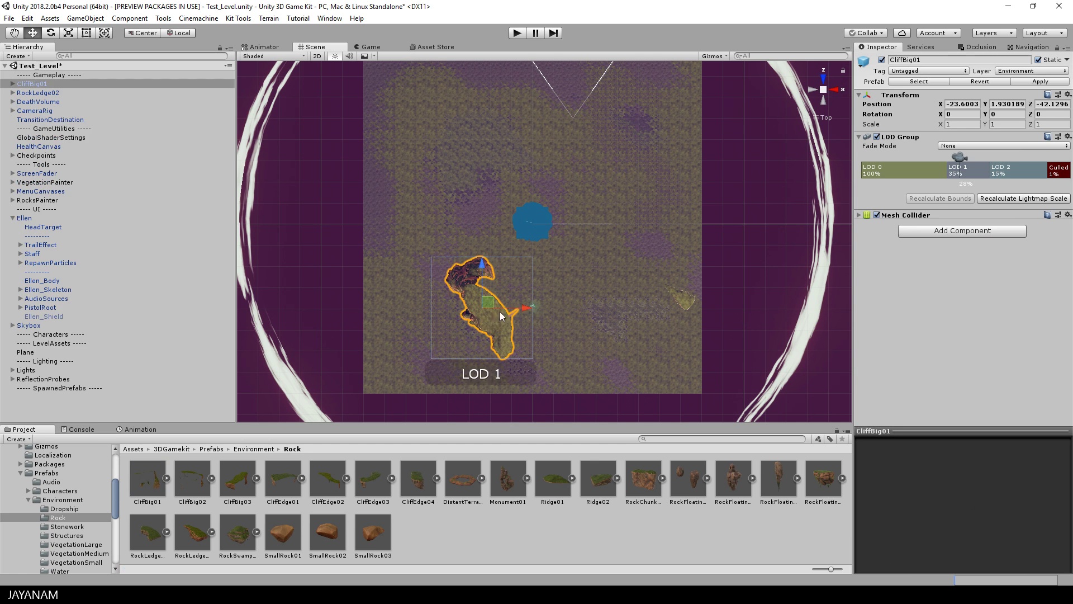
{"action": "key", "text": "e"}
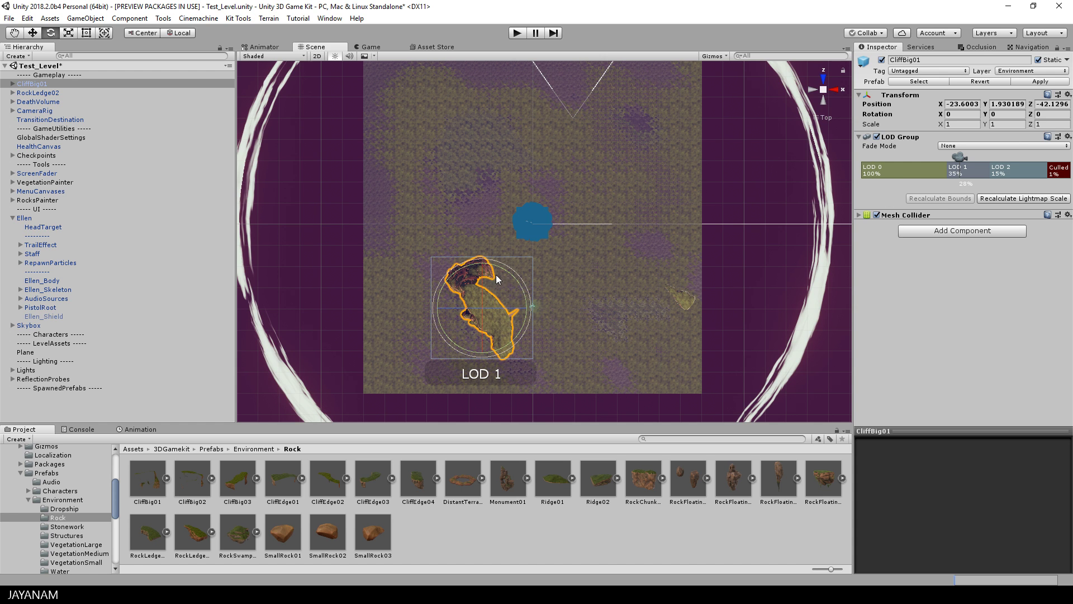
{"action": "left_click_drag", "start_coordinate": [495, 273], "coordinate": [256, 391]}
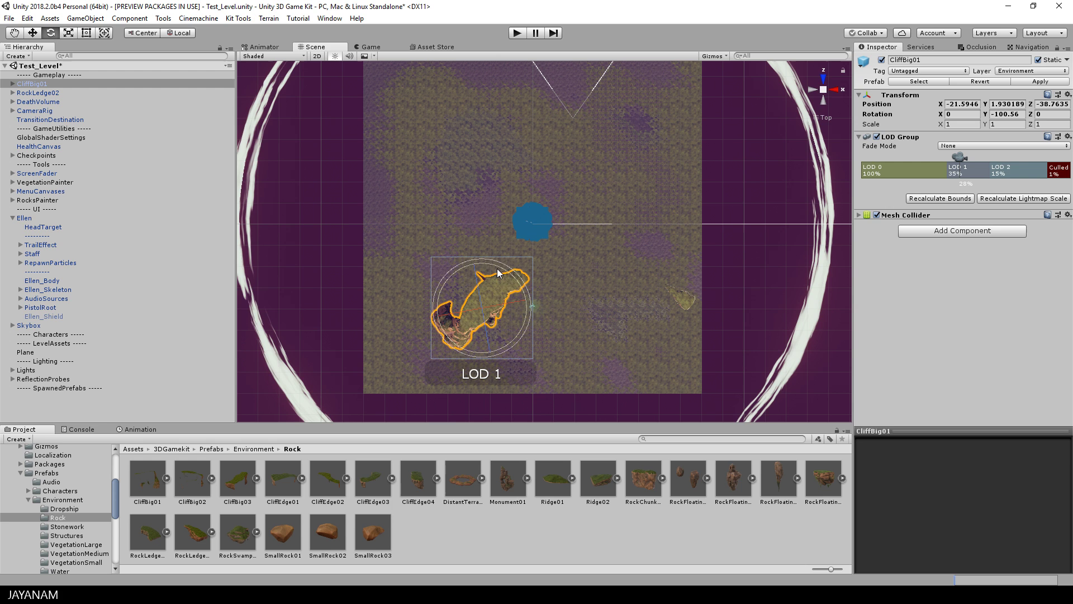
{"action": "left_click_drag", "start_coordinate": [497, 270], "coordinate": [453, 262]}
{"action": "key", "text": "w"}
{"action": "left_click_drag", "start_coordinate": [446, 319], "coordinate": [454, 315]}
Place CliffBig02 on Ellen's positive-X side and rotate it about the vertical axis to about 68 degrees
{"action": "left_click_drag", "start_coordinate": [186, 492], "coordinate": [597, 300]}
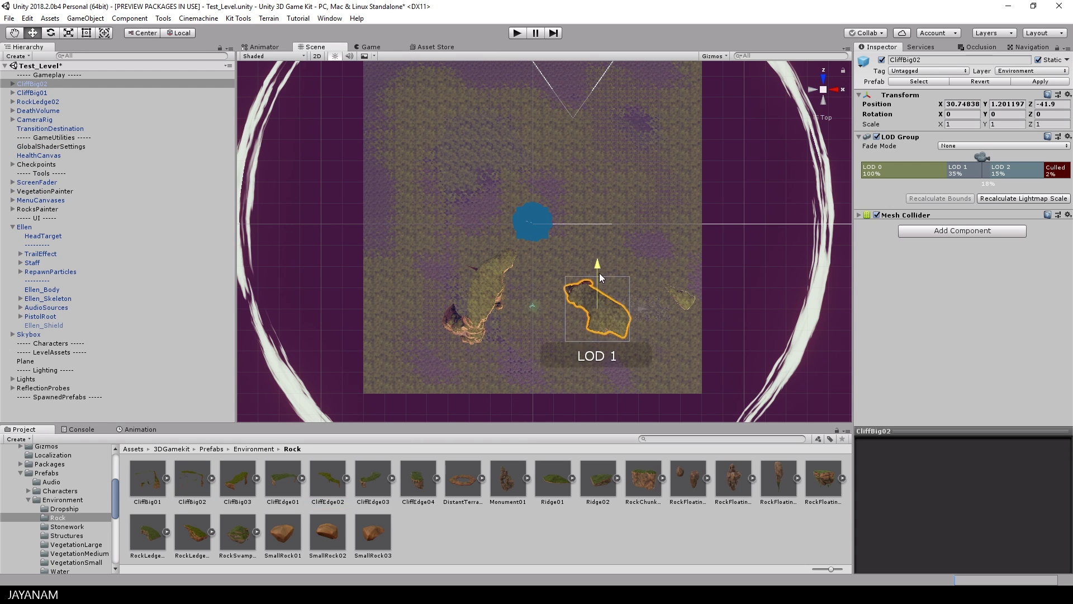
{"action": "left_click", "coordinate": [204, 482]}
{"action": "left_click_drag", "start_coordinate": [1025, 498], "coordinate": [758, 541]}
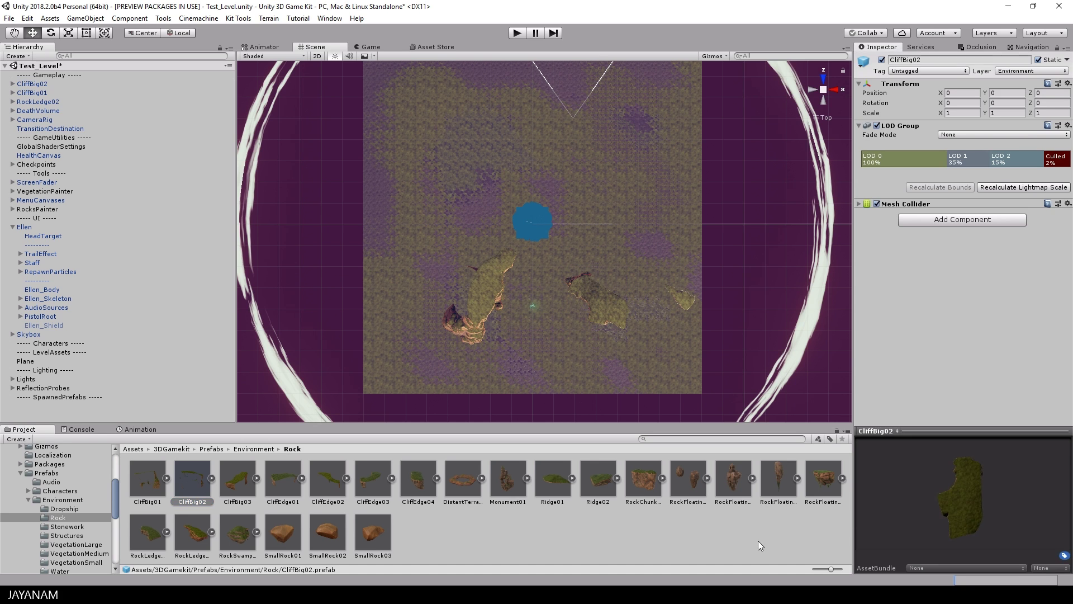
{"action": "left_click", "coordinate": [619, 311]}
{"action": "key", "text": "e"}
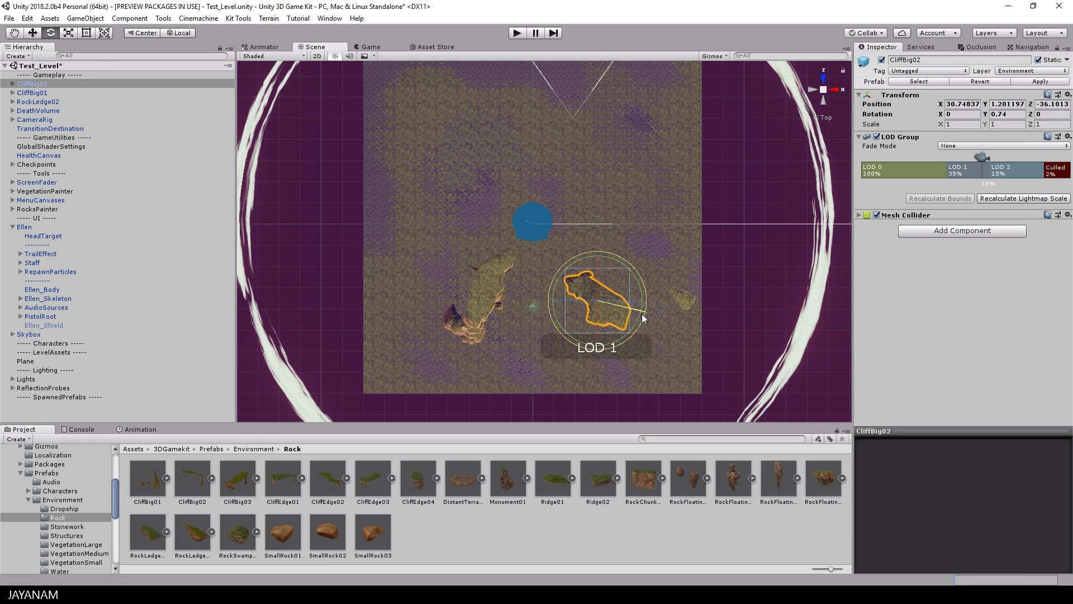
{"action": "left_click_drag", "start_coordinate": [641, 313], "coordinate": [151, 313]}
Place CliffBig03 on Ellen's negative-Z side, rotate it to about -175 degrees around Y, and position it between the two cliffs
{"action": "left_click", "coordinate": [238, 490]}
{"action": "left_click_drag", "start_coordinate": [237, 490], "coordinate": [528, 353]}
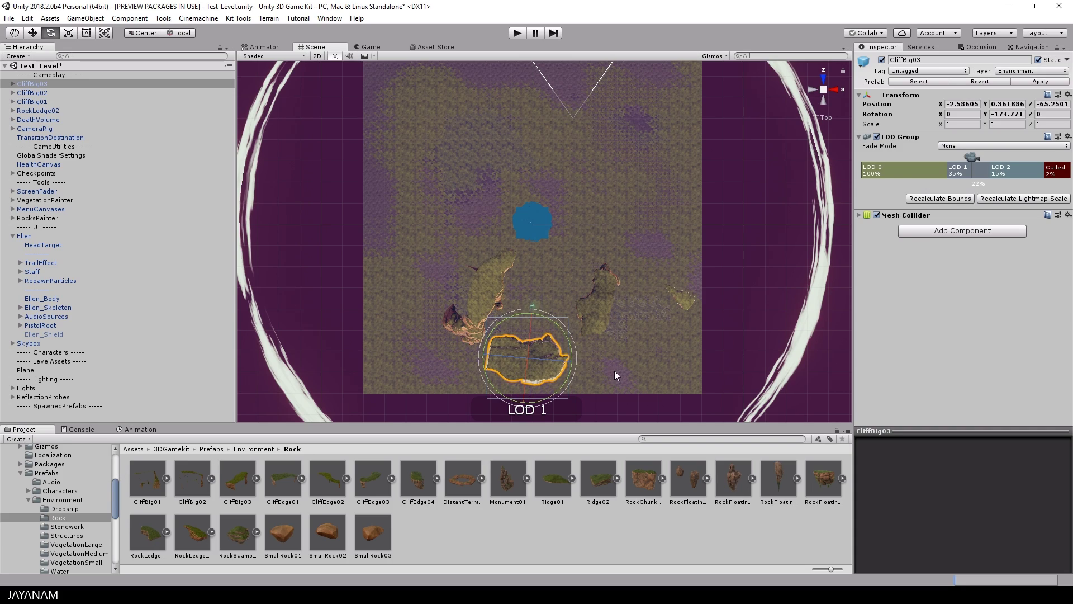
{"action": "left_click_drag", "start_coordinate": [673, 359], "coordinate": [374, 129], "text": "alt"}
{"action": "key", "text": "w"}
{"action": "left_click_drag", "start_coordinate": [512, 145], "coordinate": [417, 118]}
{"action": "key", "text": "e"}
{"action": "key", "text": "w"}
Select CliffBig02 and lower it into the ground to a Y position of -1
{"action": "left_click", "coordinate": [487, 155]}
{"action": "left_click_drag", "start_coordinate": [493, 130], "coordinate": [341, 168], "text": "alt"}
{"action": "left_click", "coordinate": [563, 122]}
{"action": "left_click_drag", "start_coordinate": [562, 122], "coordinate": [691, 155], "text": "alt"}
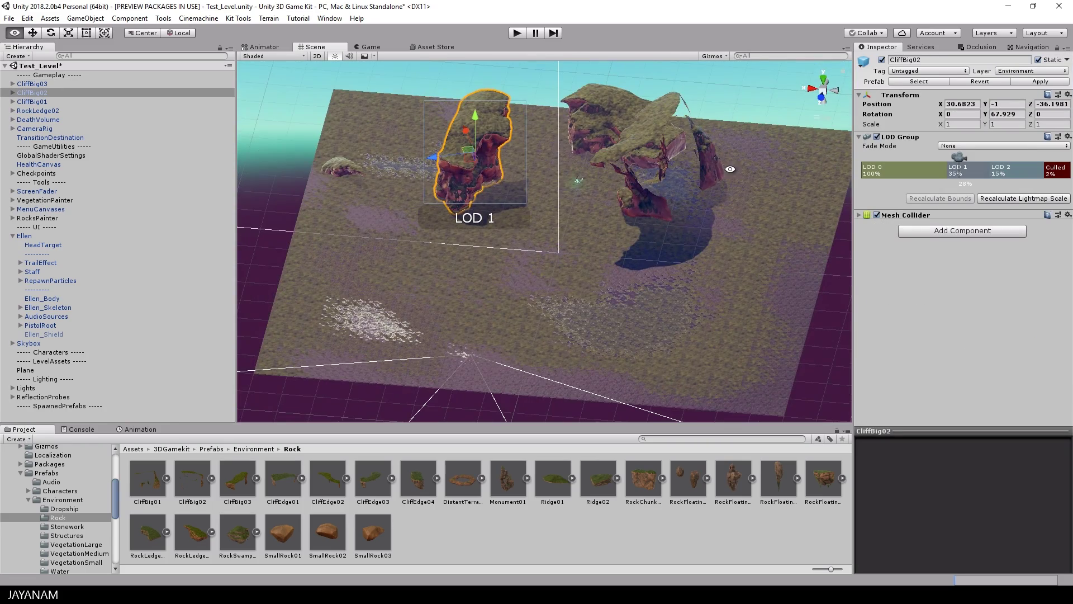
Add a second CliffBig01 near CliffBig03, rotated about 66 degrees around Y and scaled to about 0.86, and fit it between the neighbouring cliffs
{"action": "left_click_drag", "start_coordinate": [147, 478], "coordinate": [378, 114]}
{"action": "key", "text": "e"}
{"action": "key", "text": "w"}
{"action": "mouse_move", "coordinate": [639, 114]}
{"action": "left_mouse_down"}
{"action": "mouse_move", "coordinate": [644, 104]}
{"action": "mouse_move", "coordinate": [621, 112]}
{"action": "left_mouse_up"}
{"action": "key", "text": "r"}
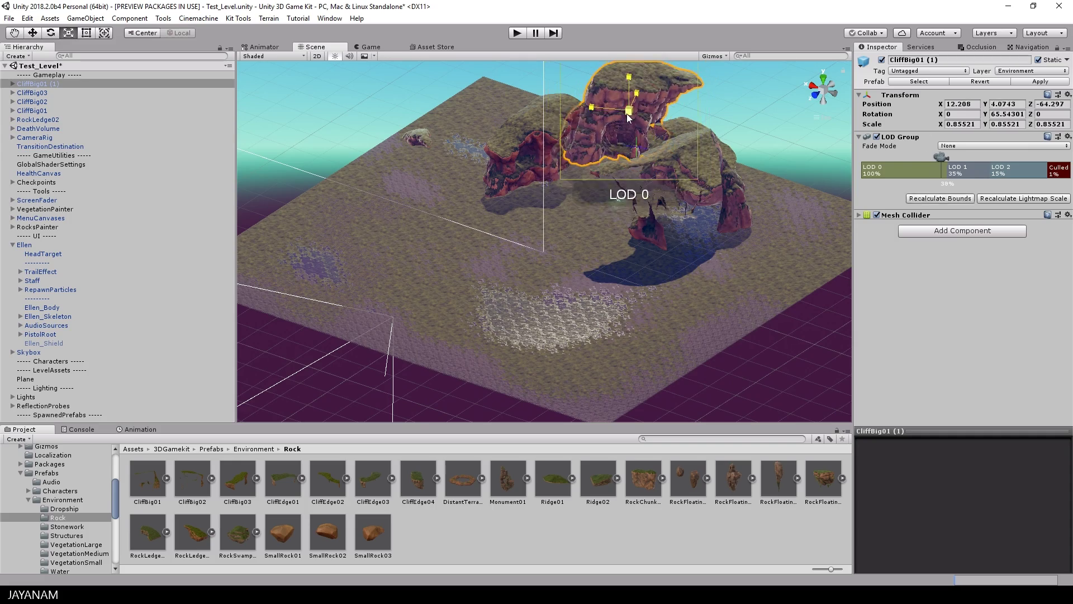
{"action": "key", "text": "w"}
{"action": "left_click_drag", "start_coordinate": [629, 74], "coordinate": [629, 85]}
{"action": "left_click_drag", "start_coordinate": [632, 92], "coordinate": [771, 101], "text": "alt"}
{"action": "key", "text": "e"}
{"action": "left_click_drag", "start_coordinate": [534, 132], "coordinate": [508, 134]}
{"action": "left_click_drag", "start_coordinate": [575, 126], "coordinate": [671, 144], "text": "alt"}
Place CliffEdge02 beyond the end of the CliffBig02 wall, then scale, rotate and position it to extend the cliff line
{"action": "left_click_drag", "start_coordinate": [328, 479], "coordinate": [465, 248]}
{"action": "key", "text": "r"}
{"action": "left_click_drag", "start_coordinate": [464, 247], "coordinate": [513, 241]}
{"action": "key", "text": "w"}
{"action": "left_click_drag", "start_coordinate": [484, 244], "coordinate": [502, 256], "text": "alt"}
{"action": "key", "text": "e"}
{"action": "key", "text": "w"}
{"action": "left_click_drag", "start_coordinate": [502, 256], "coordinate": [992, 275], "text": "alt"}
{"action": "left_click_drag", "start_coordinate": [622, 204], "coordinate": [530, 185], "text": "alt"}
Place CliffEdge03 at the end of the first CliffBig01, rotate it about -52 degrees around Y, and enlarge it to about 1.69 × 1.69 × 2.16
{"action": "left_click_drag", "start_coordinate": [360, 487], "coordinate": [549, 233]}
{"action": "key", "text": "e"}
{"action": "key", "text": "w"}
{"action": "left_click_drag", "start_coordinate": [477, 226], "coordinate": [452, 221]}
{"action": "left_click_drag", "start_coordinate": [581, 186], "coordinate": [491, 189], "text": "alt"}
{"action": "left_click_drag", "start_coordinate": [535, 202], "coordinate": [482, 162]}
{"action": "key", "text": "r"}
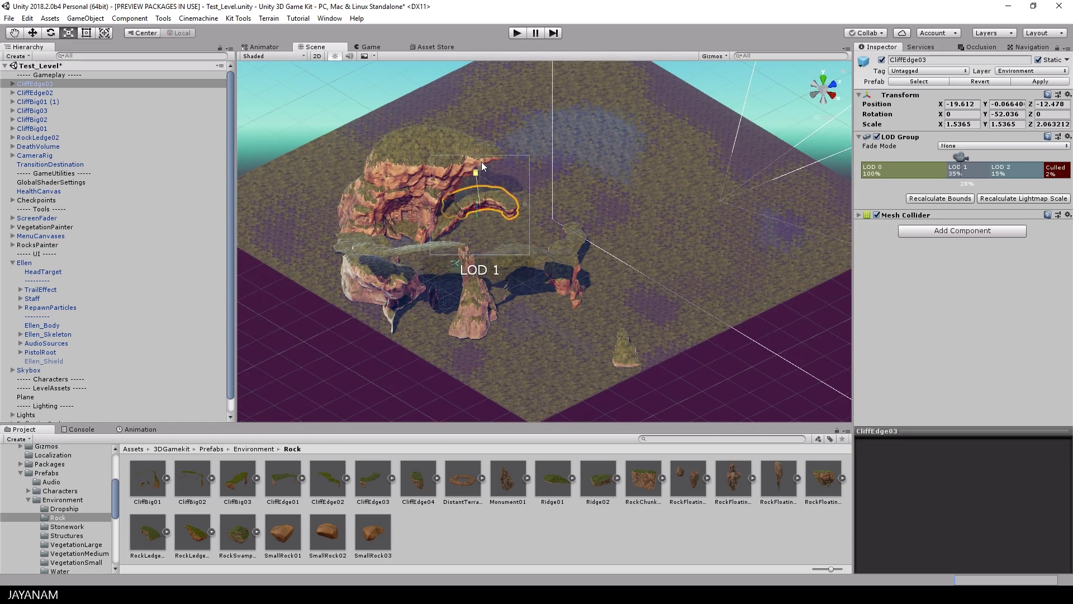
{"action": "left_click_drag", "start_coordinate": [480, 204], "coordinate": [486, 201]}
{"action": "left_click_drag", "start_coordinate": [580, 187], "coordinate": [716, 317], "text": "alt"}
Play-test the level by moving Ellen around the area enclosed by the cliffs
{"action": "left_click", "coordinate": [518, 33]}
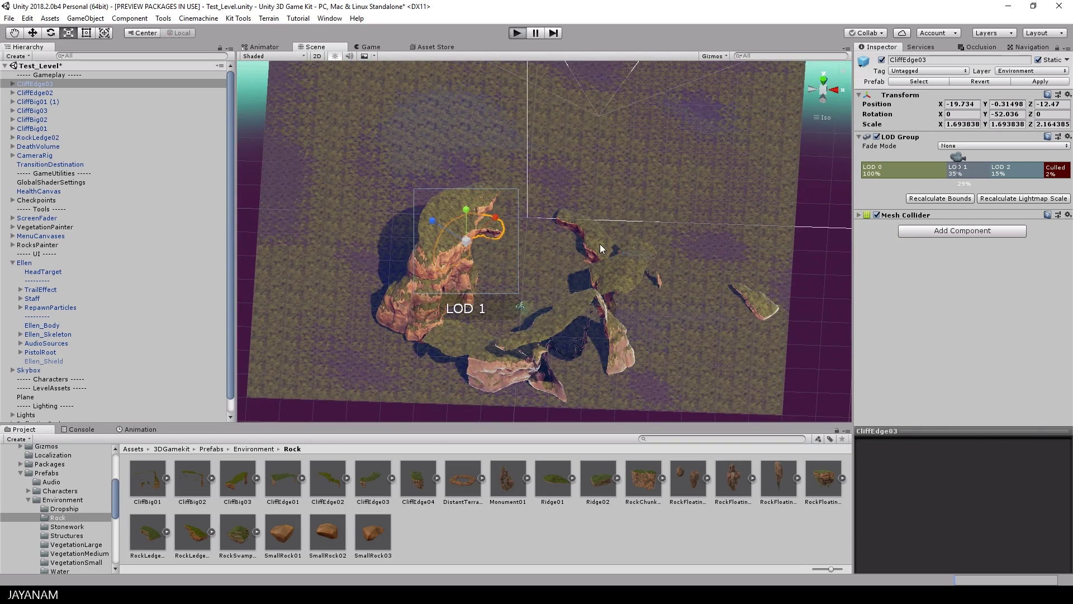
{"action": "key", "text": "ctrl+p"}
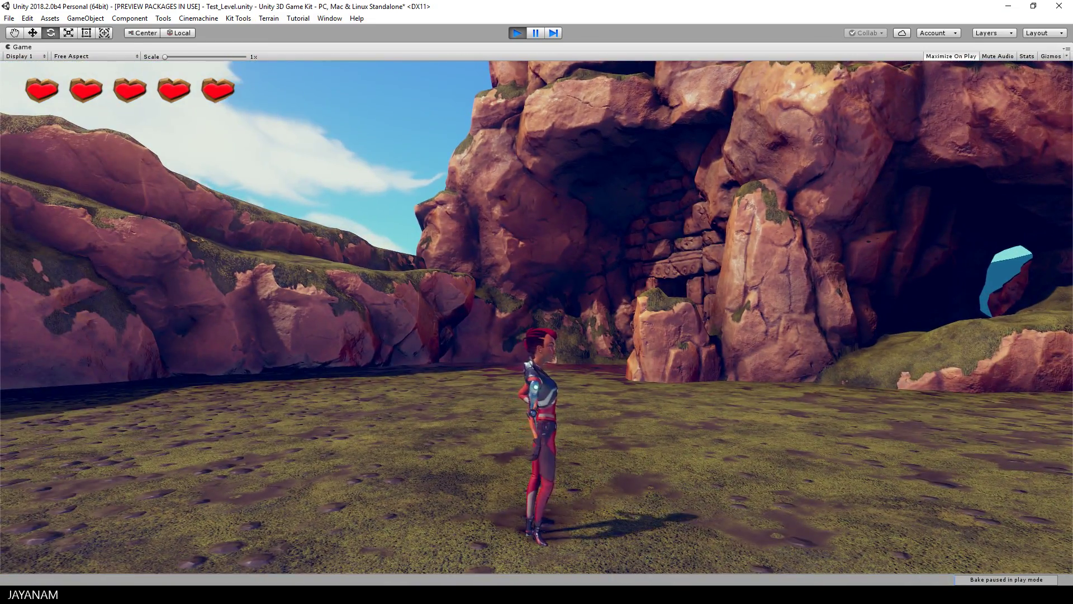
{"action": "key", "text": "w"}
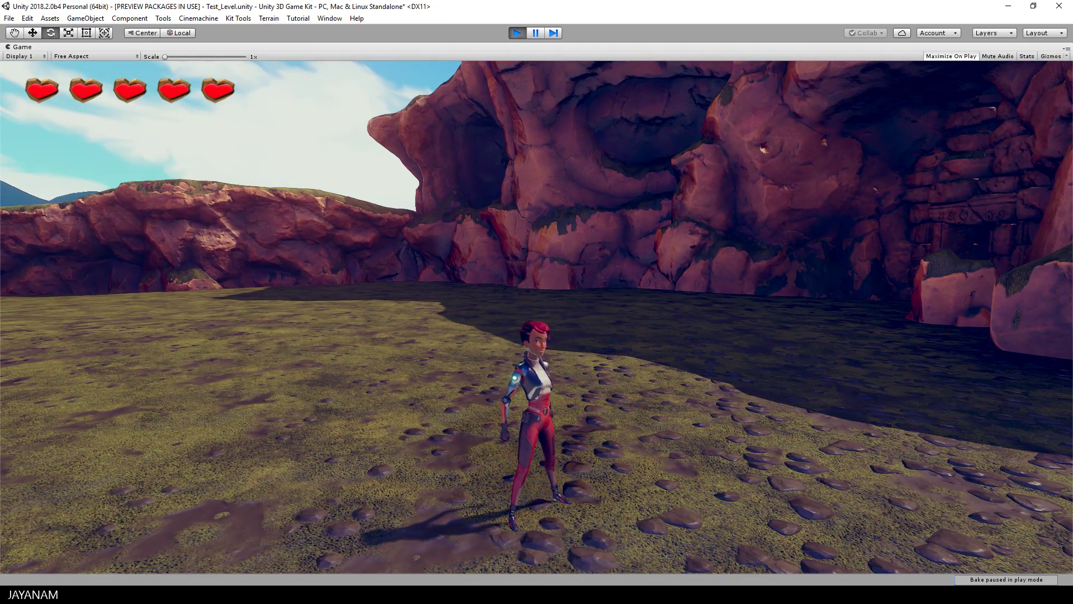
{"action": "key", "text": "w"}
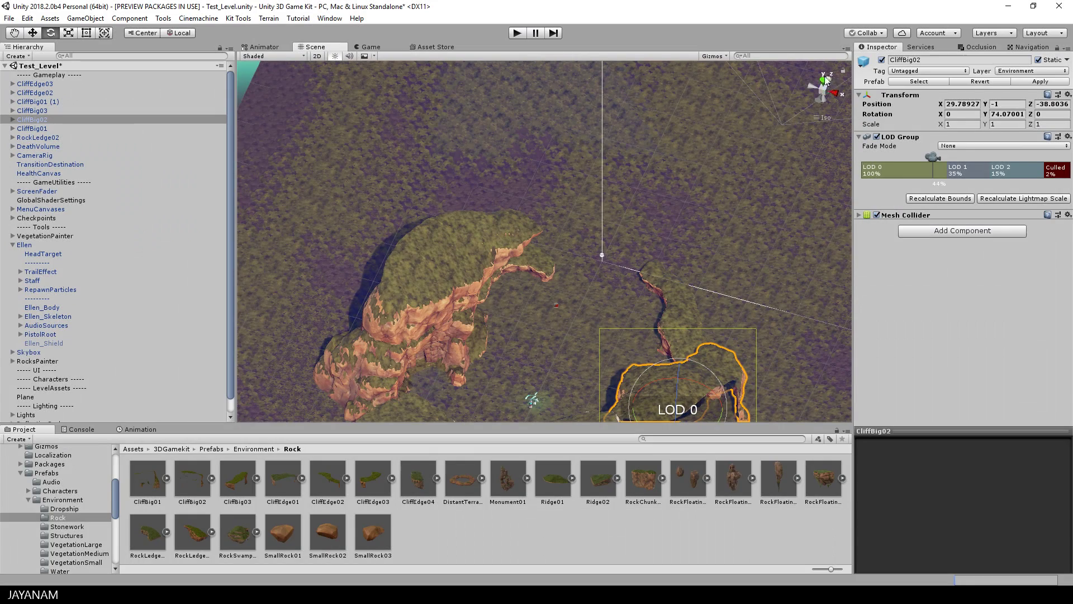
Return to the top view, select the ground Plane, and open it in ProBuilder
{"action": "left_click", "coordinate": [824, 80]}
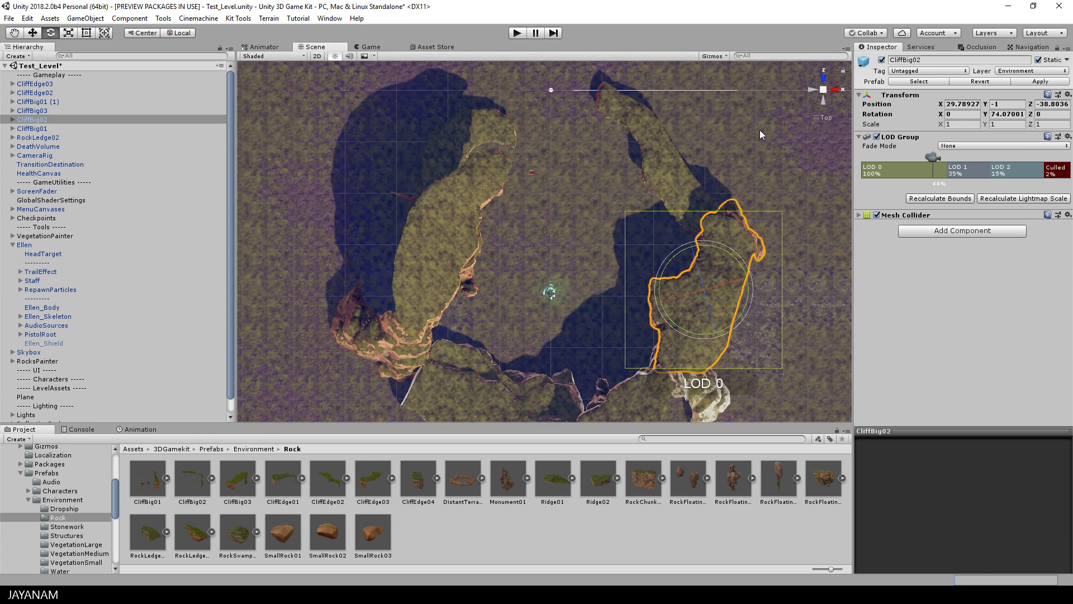
{"action": "scroll", "coordinate": [722, 166], "scroll_direction": "down", "scroll_amount": 3}
{"action": "middle_click_drag", "start_coordinate": [722, 166], "coordinate": [695, 171]}
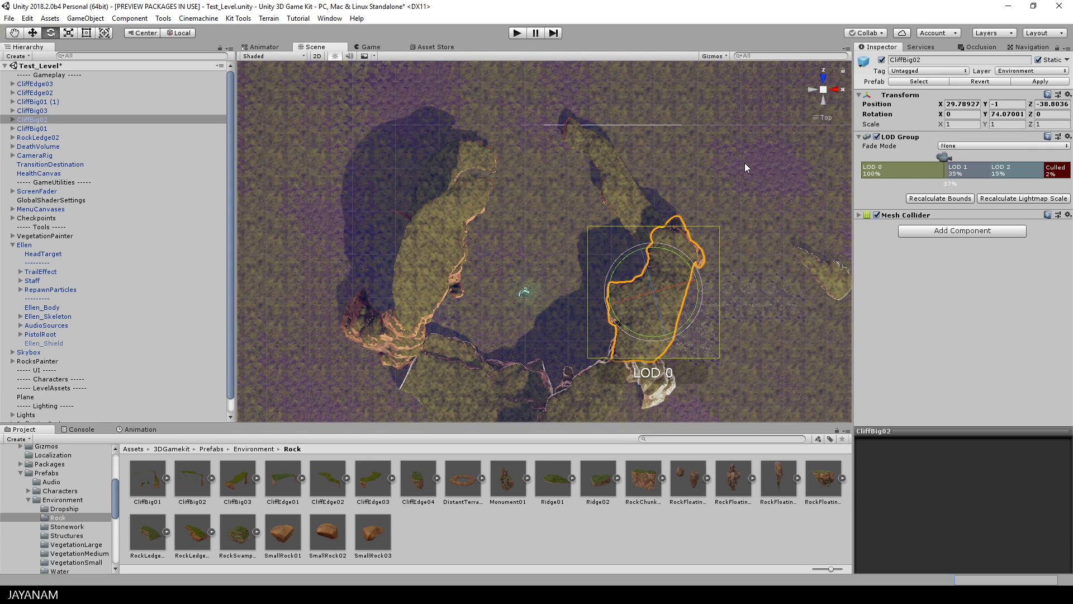
{"action": "left_click", "coordinate": [744, 163]}
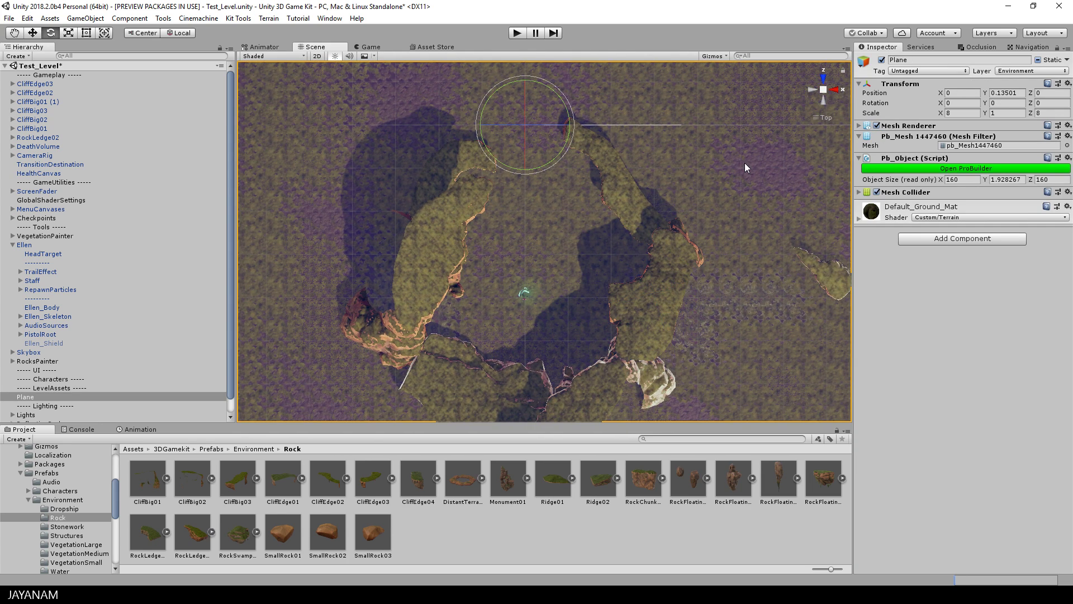
{"action": "middle_click_drag", "start_coordinate": [757, 201], "coordinate": [723, 185]}
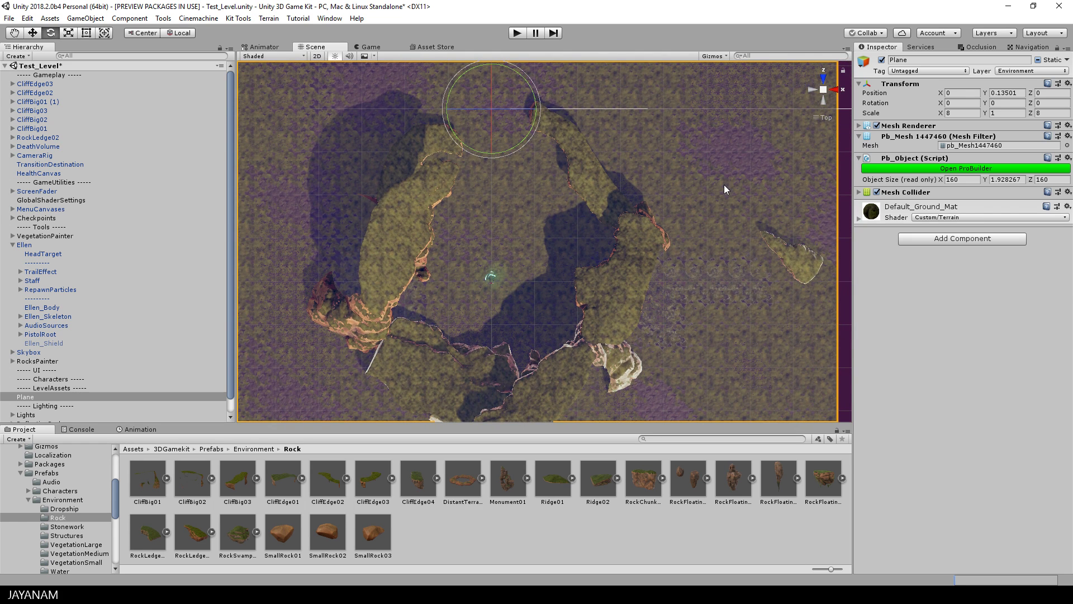
{"action": "left_click", "coordinate": [936, 169]}
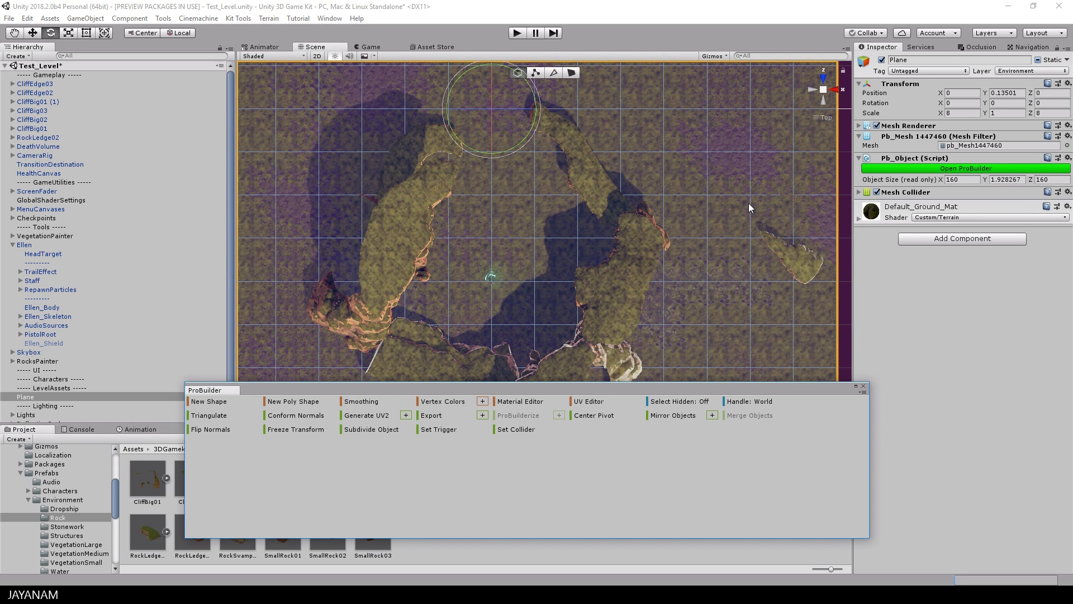
Select the block of Plane faces in the gap between the two cliff ends and subdivide those faces
{"action": "scroll", "coordinate": [749, 208], "scroll_direction": "down", "scroll_amount": 3}
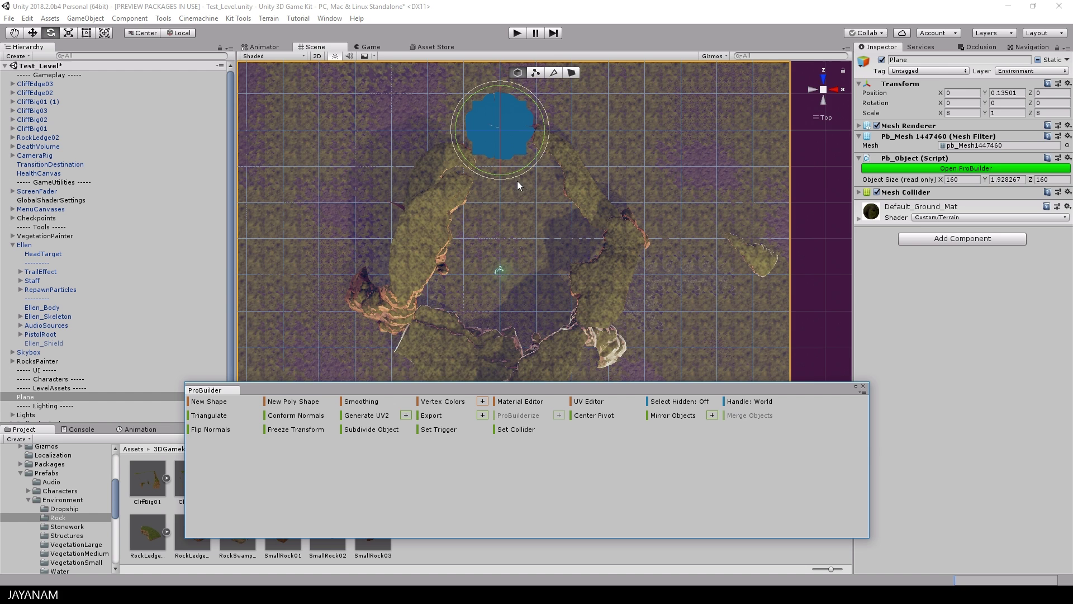
{"action": "scroll", "coordinate": [581, 193], "scroll_direction": "up", "scroll_amount": 3}
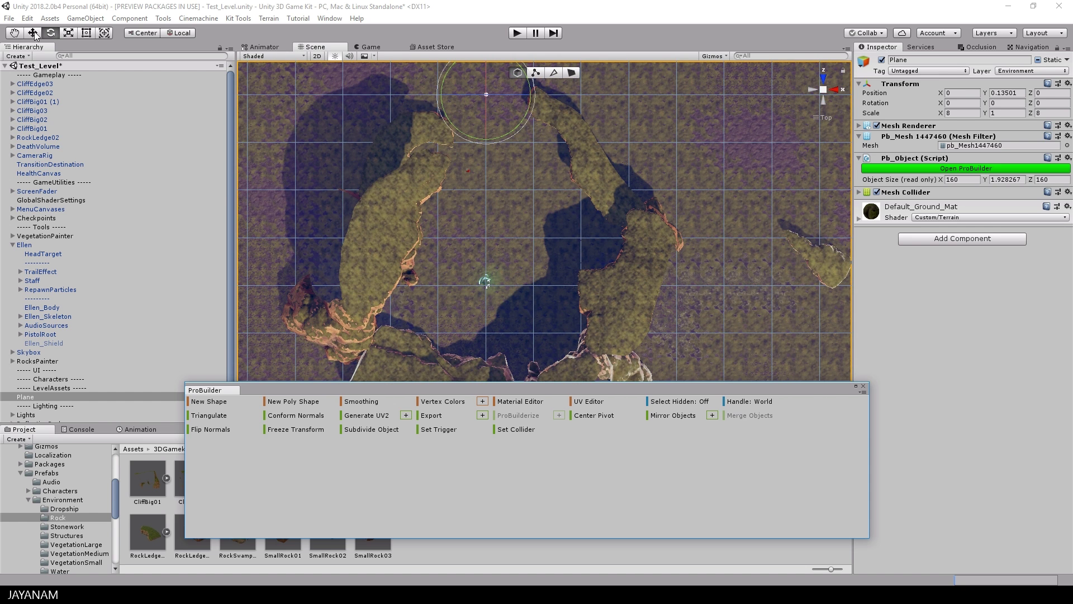
{"action": "key", "text": "w"}
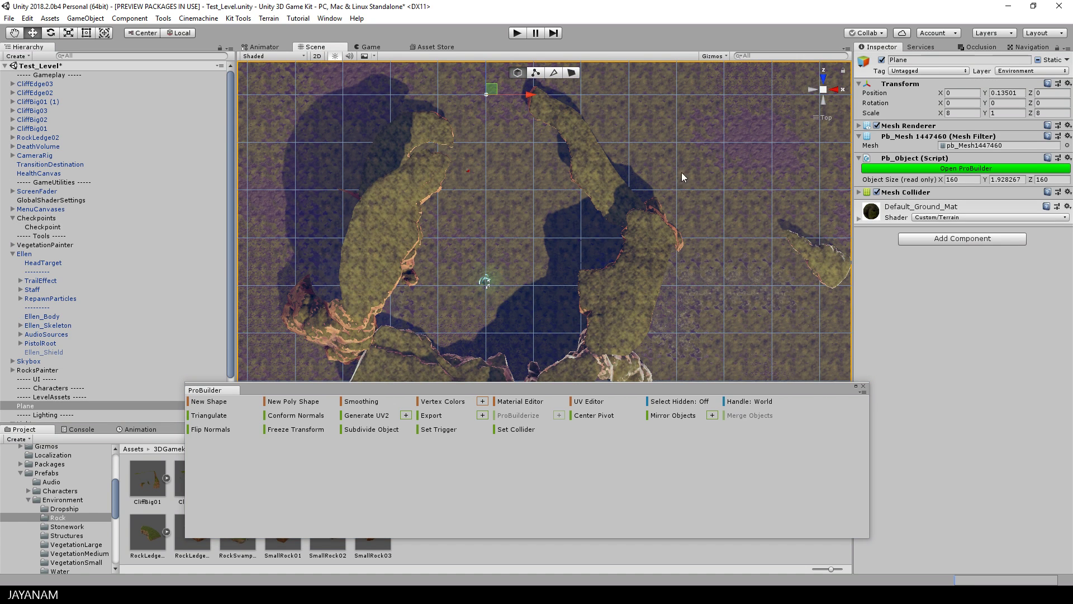
{"action": "left_click", "coordinate": [571, 72]}
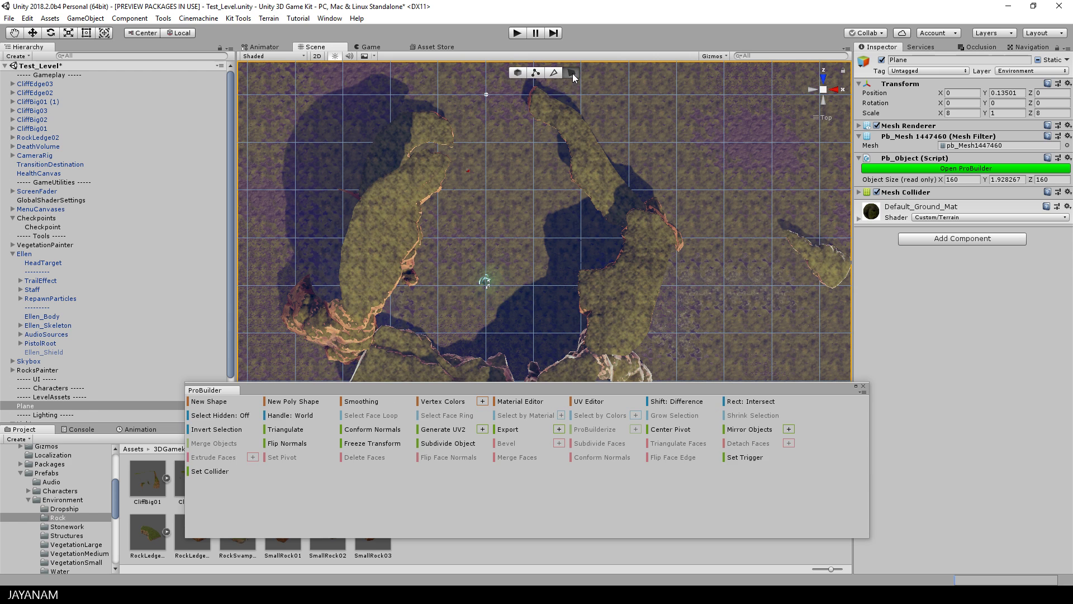
{"action": "left_click_drag", "start_coordinate": [402, 79], "coordinate": [559, 178]}
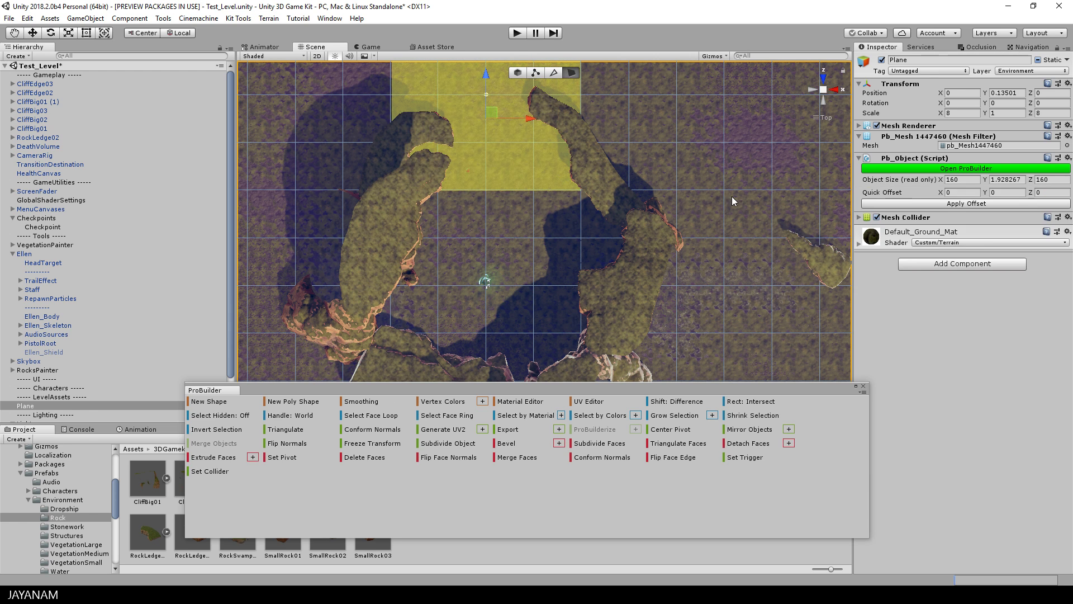
{"action": "left_click", "coordinate": [588, 445]}
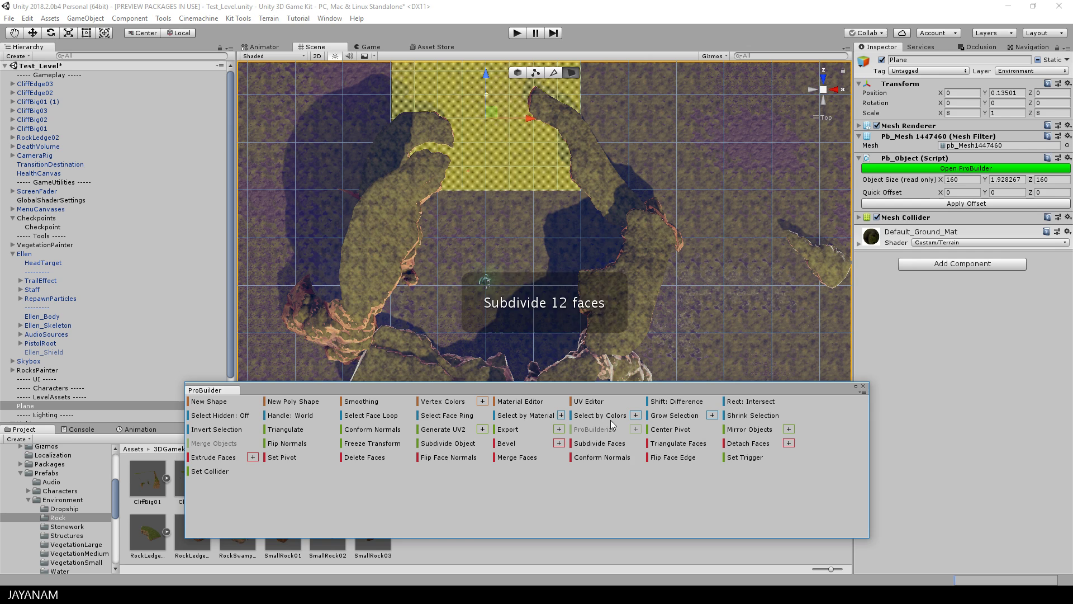
{"action": "left_click", "coordinate": [667, 163]}
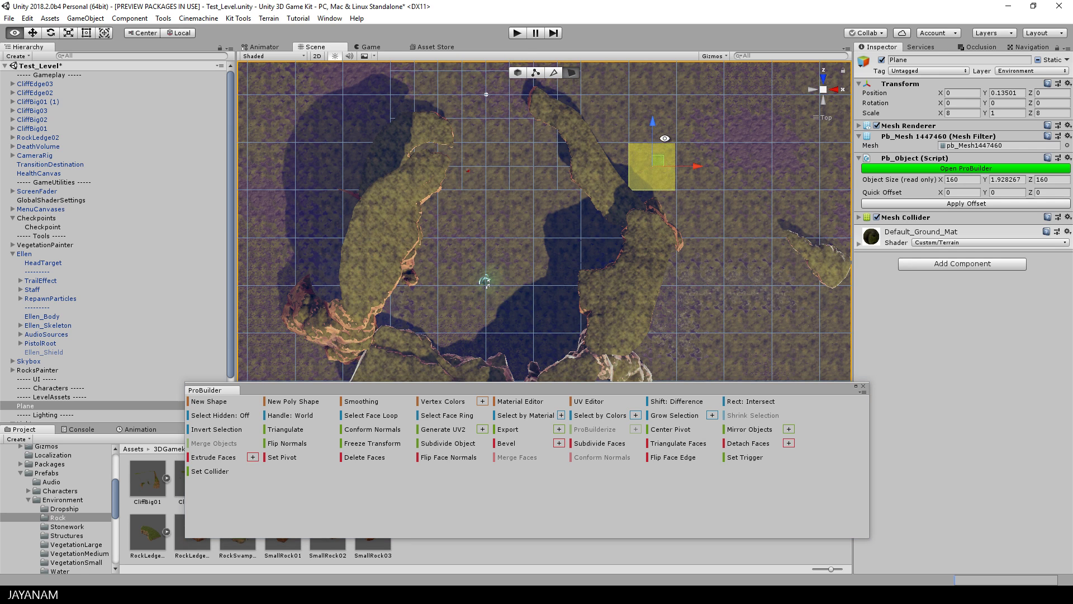
Inspect a subdivided ground face in the gap from an angled view, then close the ProBuilder window
{"action": "left_click_drag", "start_coordinate": [665, 139], "coordinate": [561, 191], "text": "alt"}
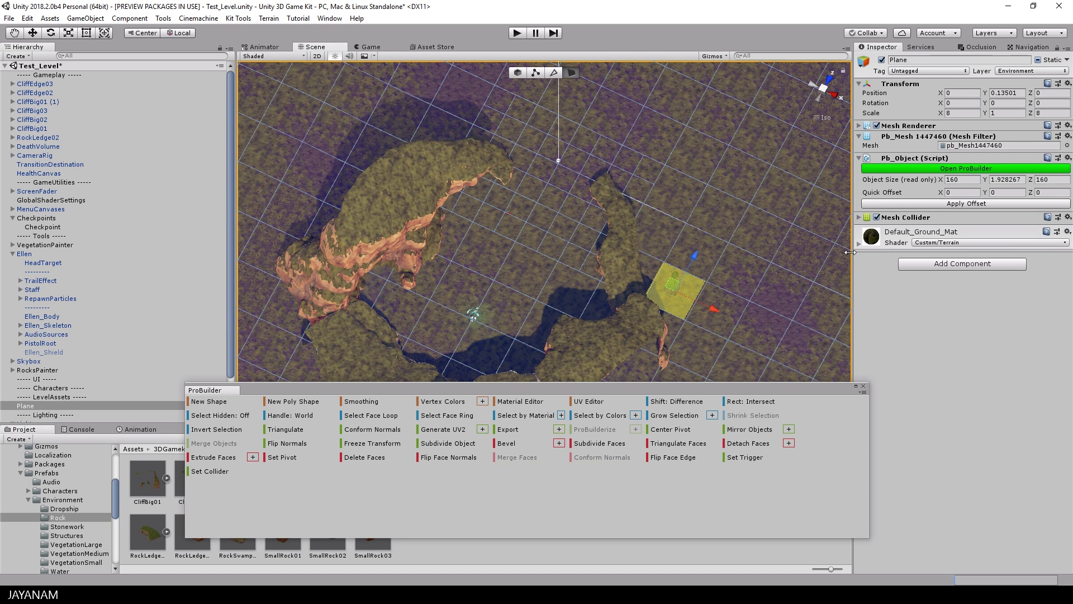
{"action": "left_click", "coordinate": [524, 209]}
{"action": "left_click_drag", "start_coordinate": [205, 390], "coordinate": [263, 307]}
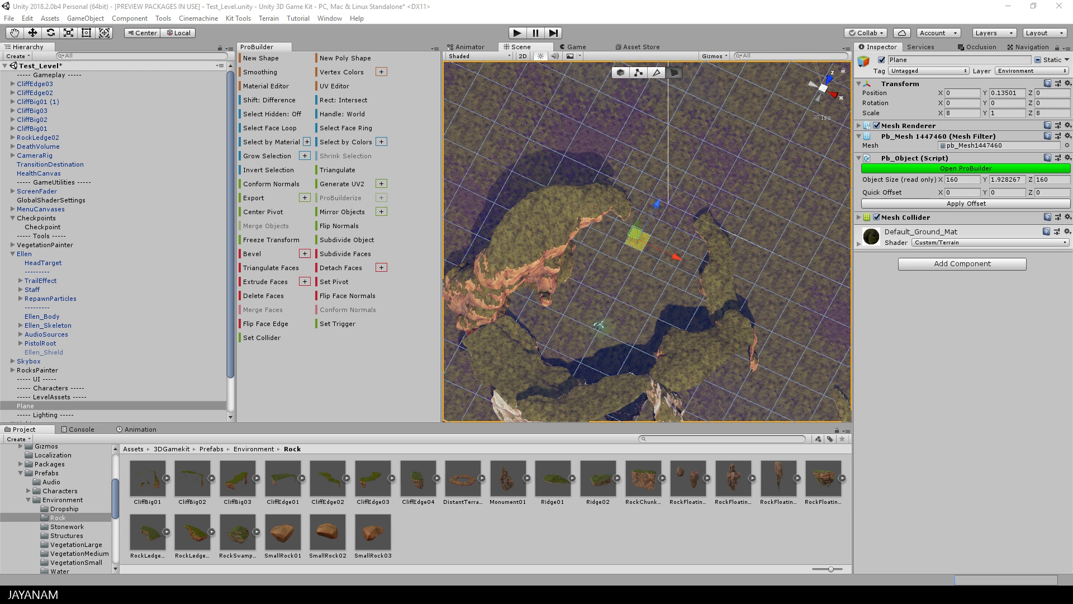
{"action": "right_click", "coordinate": [261, 48]}
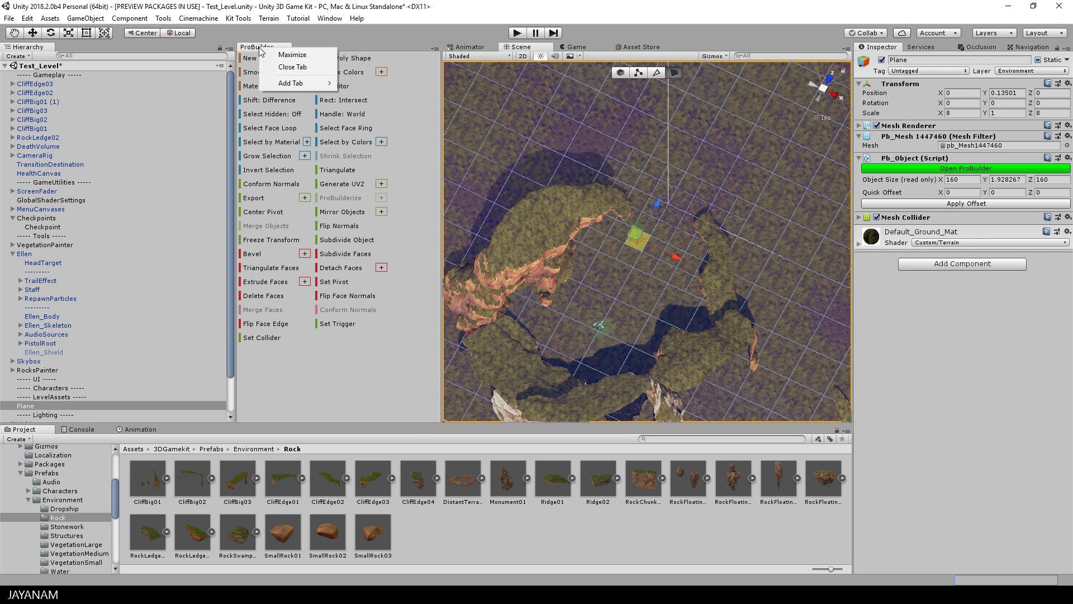
{"action": "left_click", "coordinate": [285, 67]}
Open the Polybrush window and dock it between the Hierarchy and the Scene view
{"action": "left_click", "coordinate": [163, 19]}
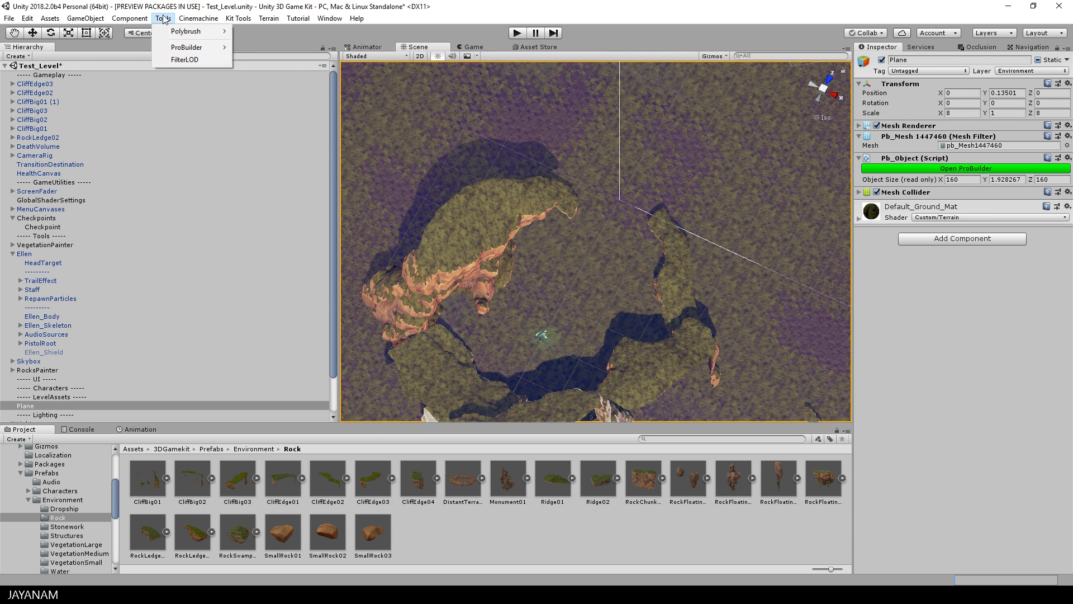
{"action": "mouse_move", "coordinate": [174, 31]}
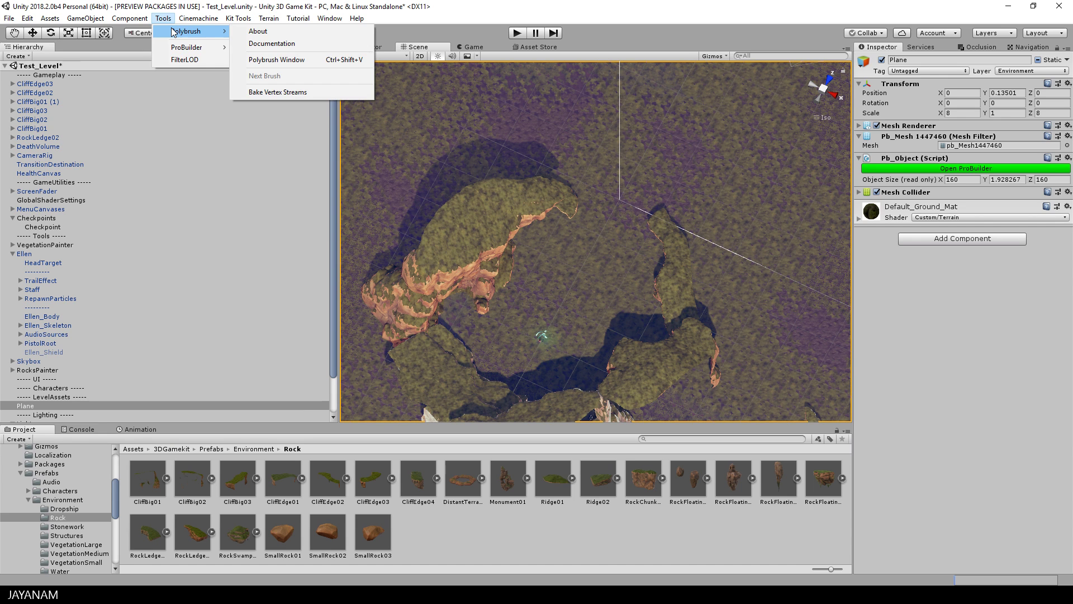
{"action": "left_click", "coordinate": [282, 59]}
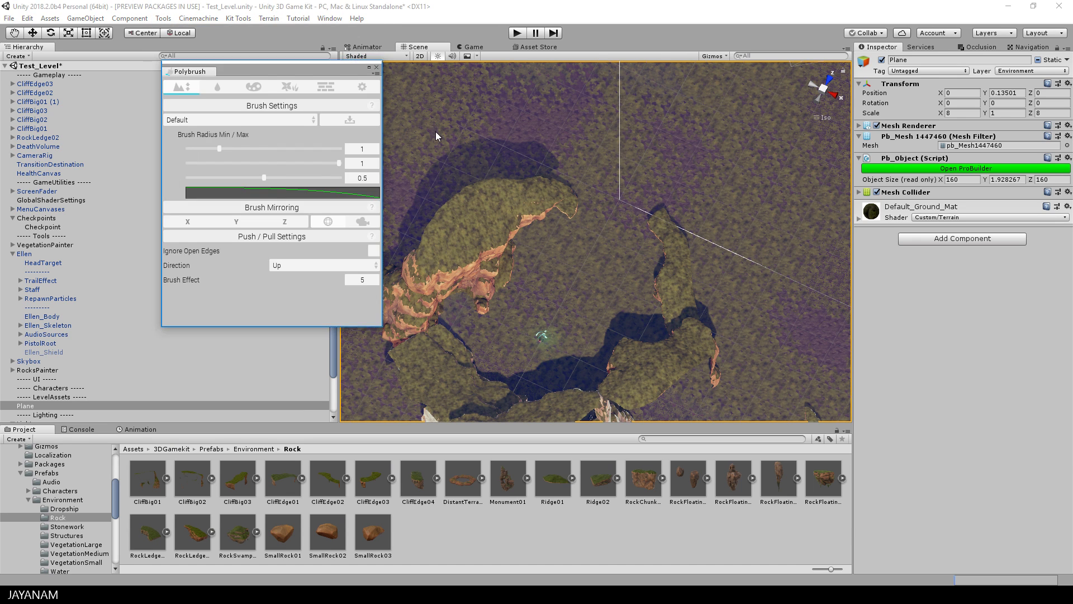
{"action": "left_click_drag", "start_coordinate": [198, 77], "coordinate": [352, 49]}
{"action": "left_click_drag", "start_coordinate": [336, 156], "coordinate": [161, 153]}
{"action": "left_click_drag", "start_coordinate": [206, 47], "coordinate": [200, 177]}
{"action": "left_click", "coordinate": [473, 46]}
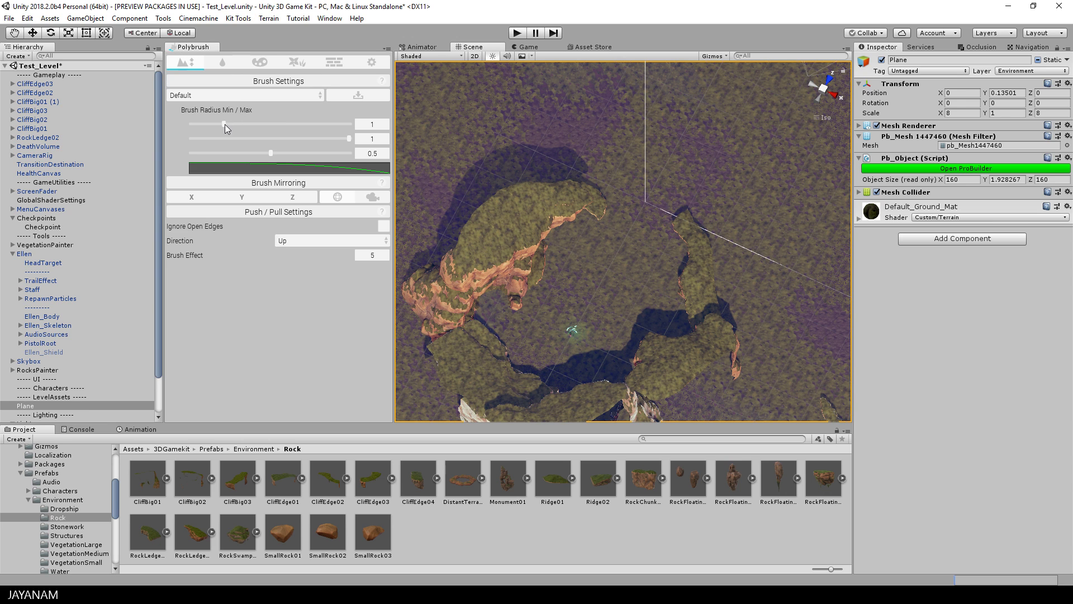
Set the Polybrush outer radius to about 4.18 and strength to about 0.97, and sculpt a depression in the ground between the cliff ends
{"action": "mouse_move", "coordinate": [225, 124]}
{"action": "left_mouse_down"}
{"action": "mouse_move", "coordinate": [326, 129]}
{"action": "mouse_move", "coordinate": [379, 153]}
{"action": "left_mouse_up"}
{"action": "left_click", "coordinate": [304, 153]}
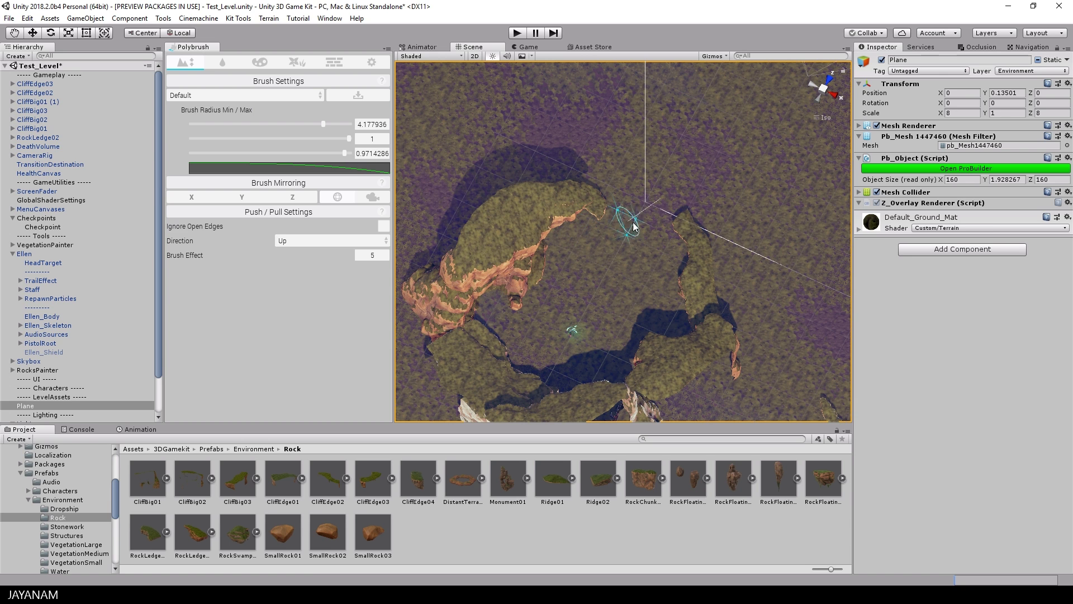
{"action": "mouse_move", "coordinate": [628, 226]}
{"action": "left_mouse_down"}
{"action": "mouse_move", "coordinate": [618, 221]}
{"action": "mouse_move", "coordinate": [653, 228]}
{"action": "mouse_move", "coordinate": [619, 220]}
{"action": "mouse_move", "coordinate": [626, 195]}
{"action": "mouse_move", "coordinate": [721, 223]}
{"action": "mouse_move", "coordinate": [631, 201]}
{"action": "mouse_move", "coordinate": [625, 211]}
{"action": "mouse_move", "coordinate": [715, 207]}
{"action": "mouse_move", "coordinate": [593, 204]}
{"action": "mouse_move", "coordinate": [726, 218]}
{"action": "mouse_move", "coordinate": [736, 148]}
{"action": "mouse_move", "coordinate": [705, 167]}
{"action": "left_mouse_up"}
{"action": "scroll", "coordinate": [626, 220], "scroll_direction": "up", "scroll_amount": 5}
{"action": "left_click", "coordinate": [525, 313]}
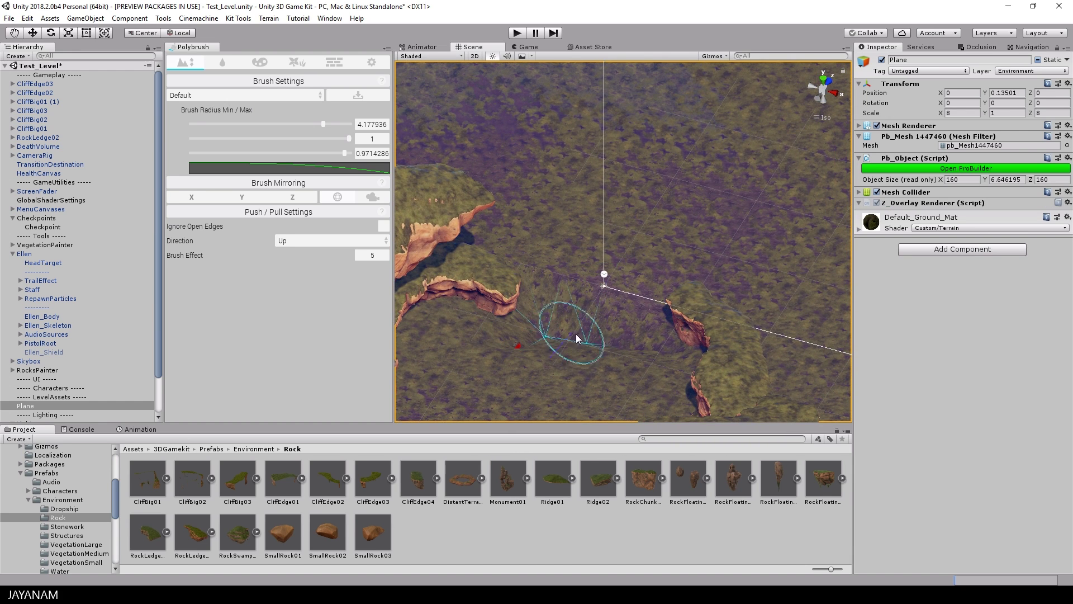
{"action": "left_click_drag", "start_coordinate": [577, 338], "coordinate": [563, 336]}
Refine the depression's floor and its rim beside the cliff ends with further sculpting strokes
{"action": "left_click_drag", "start_coordinate": [707, 287], "coordinate": [589, 210], "text": "alt"}
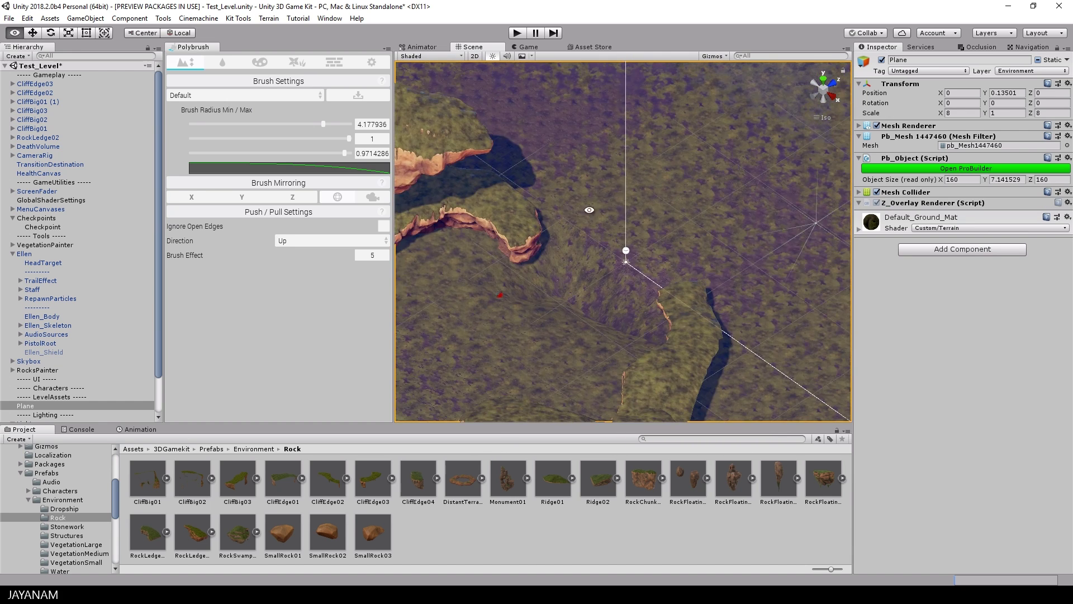
{"action": "left_click_drag", "start_coordinate": [721, 268], "coordinate": [693, 283], "text": "alt"}
{"action": "left_click", "coordinate": [642, 267]}
{"action": "mouse_move", "coordinate": [745, 249]}
{"action": "left_mouse_down", "text": "alt"}
{"action": "mouse_move", "coordinate": [757, 202]}
{"action": "mouse_move", "coordinate": [723, 223]}
{"action": "mouse_move", "coordinate": [750, 184]}
{"action": "mouse_move", "coordinate": [716, 223]}
{"action": "left_mouse_up", "text": "alt"}
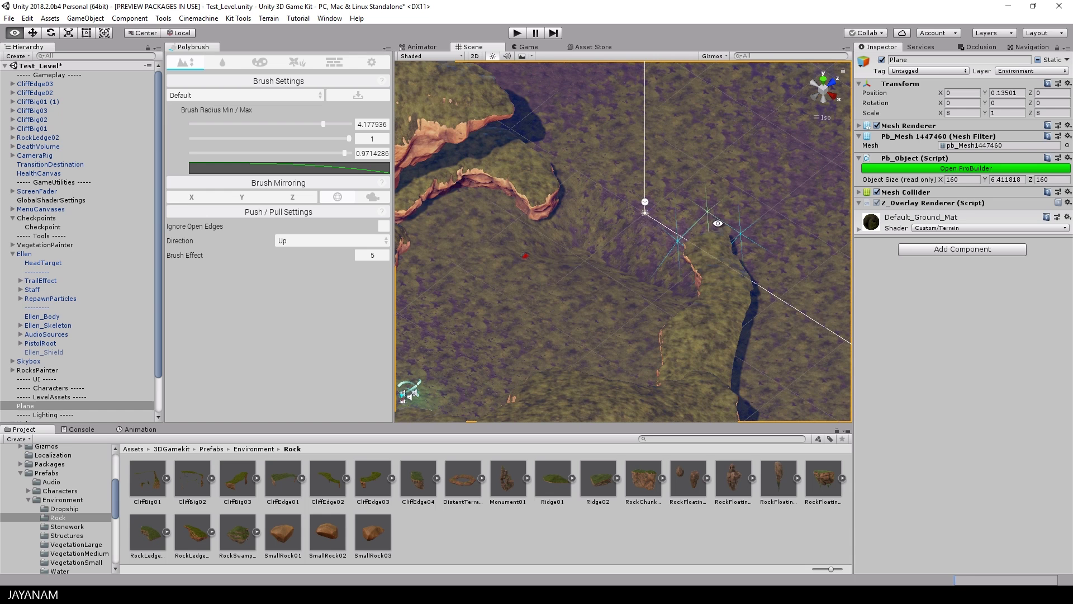
{"action": "left_click_drag", "start_coordinate": [627, 276], "coordinate": [692, 287]}
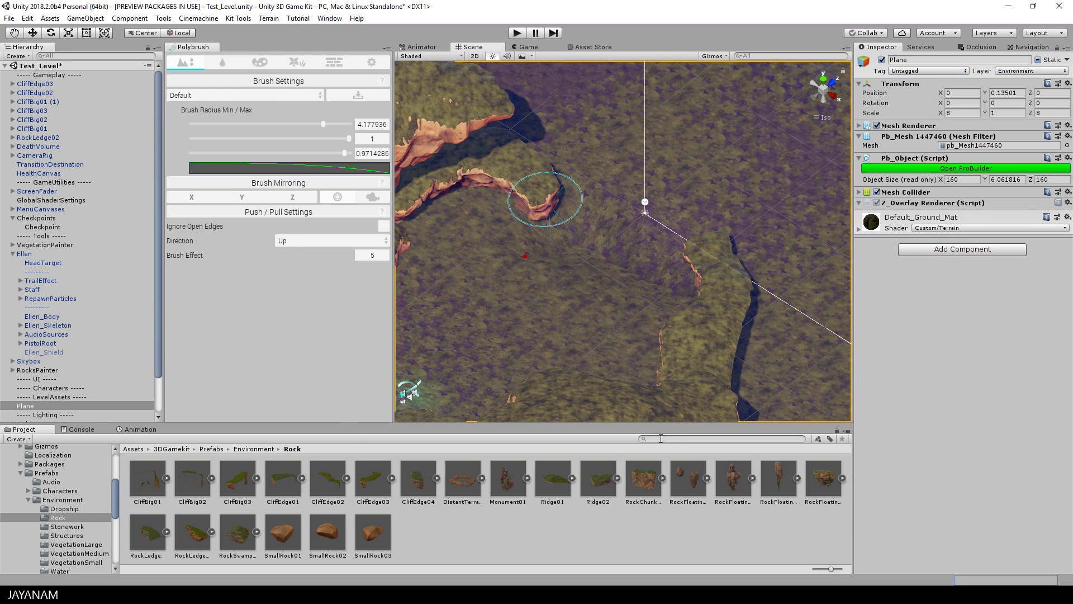
Find the Acid prefab, place it in the depression and resize it to about 2.39 × 1 × 1.14 to span the gap
{"action": "type", "text": "acid"}
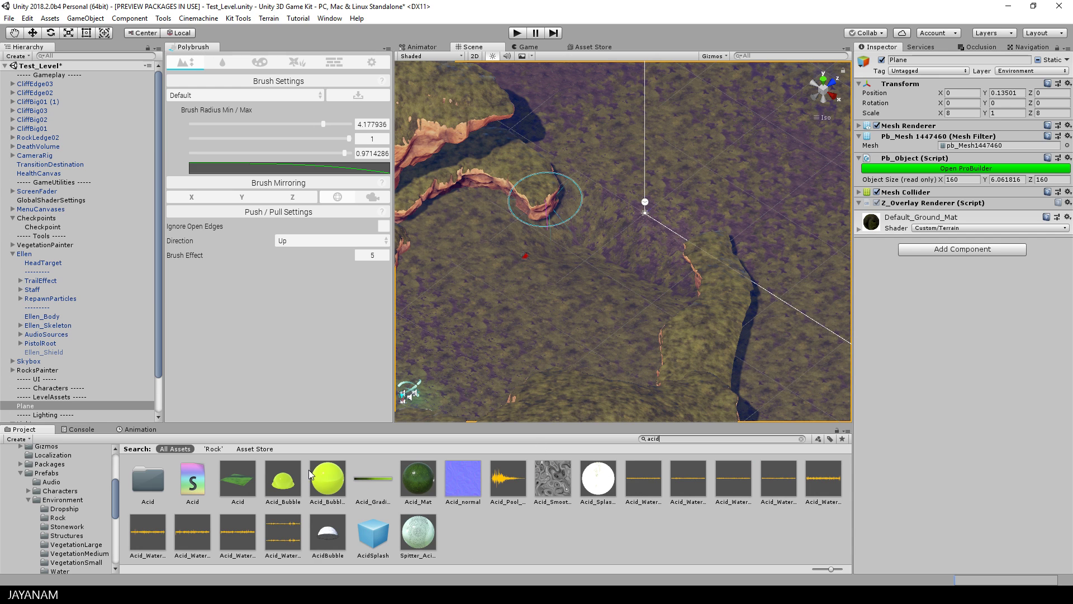
{"action": "left_click_drag", "start_coordinate": [241, 485], "coordinate": [538, 198]}
{"action": "key", "text": "t"}
{"action": "left_click_drag", "start_coordinate": [663, 277], "coordinate": [701, 301]}
{"action": "left_click_drag", "start_coordinate": [739, 204], "coordinate": [612, 210], "text": "alt"}
{"action": "left_click_drag", "start_coordinate": [731, 294], "coordinate": [720, 294]}
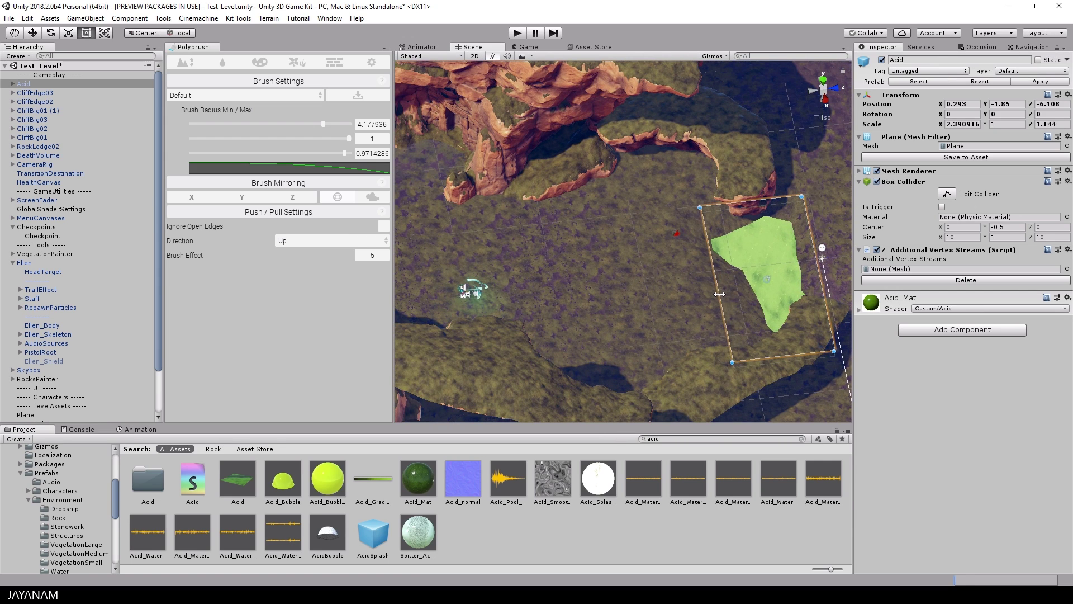
{"action": "left_click_drag", "start_coordinate": [822, 295], "coordinate": [821, 296]}
Push down the ground Plane around the edges of the acid pool with the Polybrush sculpt brush
{"action": "mouse_move", "coordinate": [727, 201]}
{"action": "left_mouse_down", "text": "alt"}
{"action": "mouse_move", "coordinate": [665, 198]}
{"action": "mouse_move", "coordinate": [659, 240]}
{"action": "mouse_move", "coordinate": [665, 216]}
{"action": "mouse_move", "coordinate": [583, 261]}
{"action": "left_mouse_up", "text": "alt"}
{"action": "left_click", "coordinate": [190, 62]}
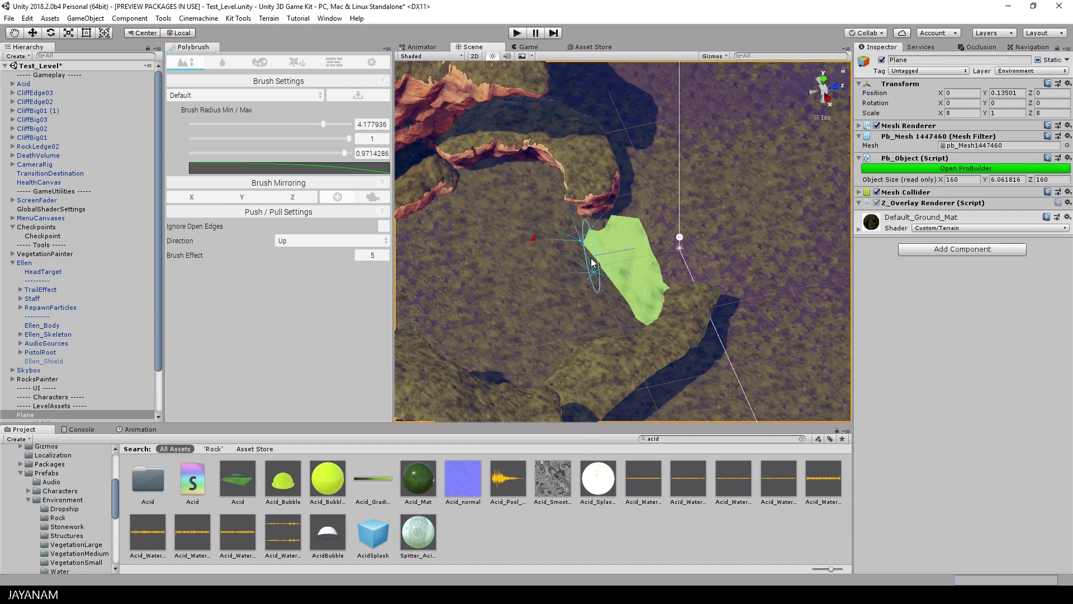
{"action": "mouse_move", "coordinate": [661, 242]}
{"action": "left_mouse_down", "text": "ctrl"}
{"action": "mouse_move", "coordinate": [609, 210]}
{"action": "mouse_move", "coordinate": [642, 229]}
{"action": "left_mouse_up", "text": "ctrl"}
{"action": "mouse_move", "coordinate": [600, 262]}
{"action": "left_mouse_down", "text": "ctrl"}
{"action": "mouse_move", "coordinate": [643, 322]}
{"action": "mouse_move", "coordinate": [582, 263]}
{"action": "mouse_move", "coordinate": [623, 313]}
{"action": "mouse_move", "coordinate": [610, 301]}
{"action": "mouse_move", "coordinate": [737, 313]}
{"action": "left_mouse_up", "text": "ctrl"}
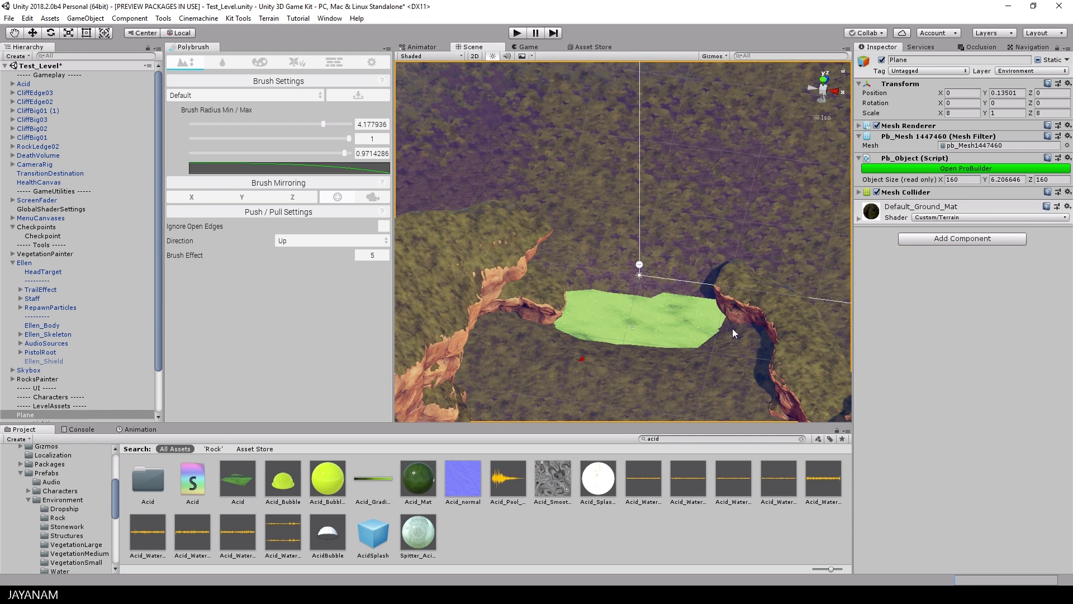
{"action": "mouse_move", "coordinate": [685, 292]}
{"action": "left_mouse_down", "text": "ctrl"}
{"action": "mouse_move", "coordinate": [720, 338]}
{"action": "mouse_move", "coordinate": [641, 356]}
{"action": "mouse_move", "coordinate": [731, 352]}
{"action": "left_mouse_up", "text": "ctrl"}
Play-test the level by running Ellen from her start point to the acid pool
{"action": "left_click", "coordinate": [518, 32]}
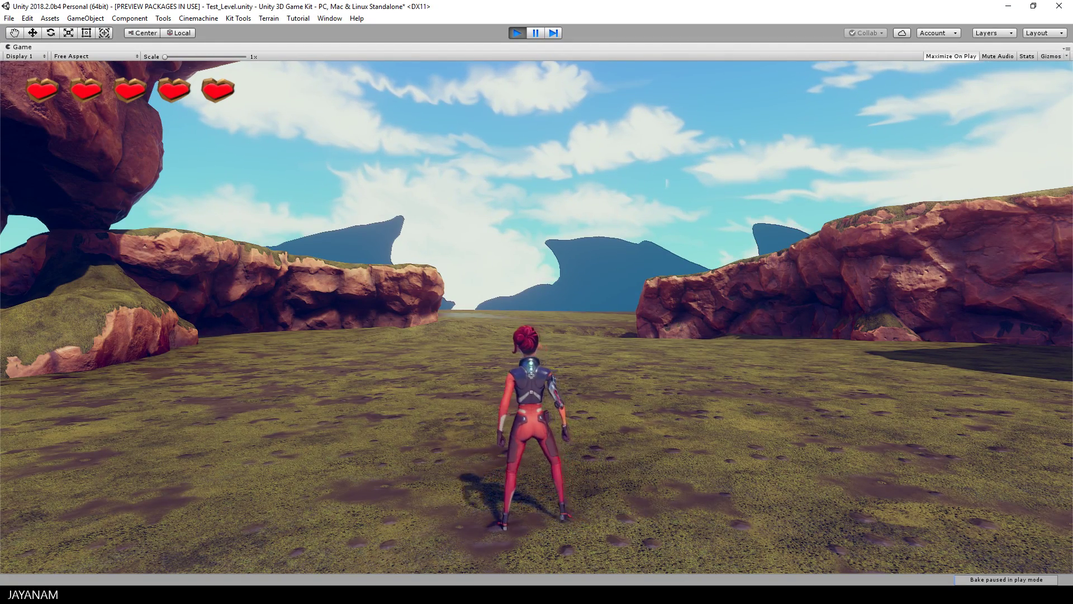
{"action": "key", "text": "w"}
{"action": "key", "text": "w"}
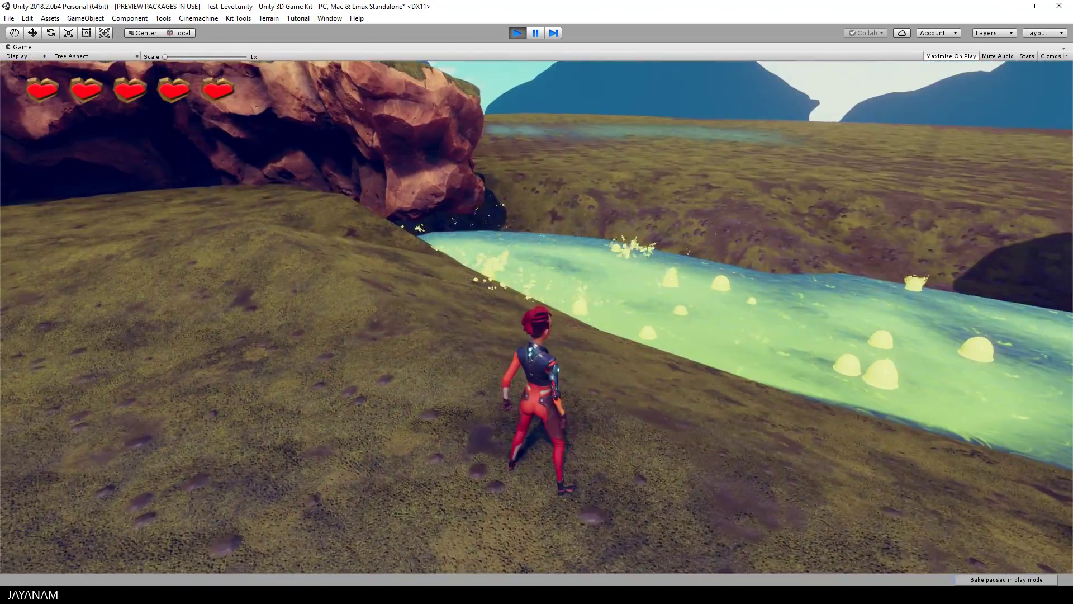
{"action": "key", "text": "w"}
{"action": "key", "text": "w"}
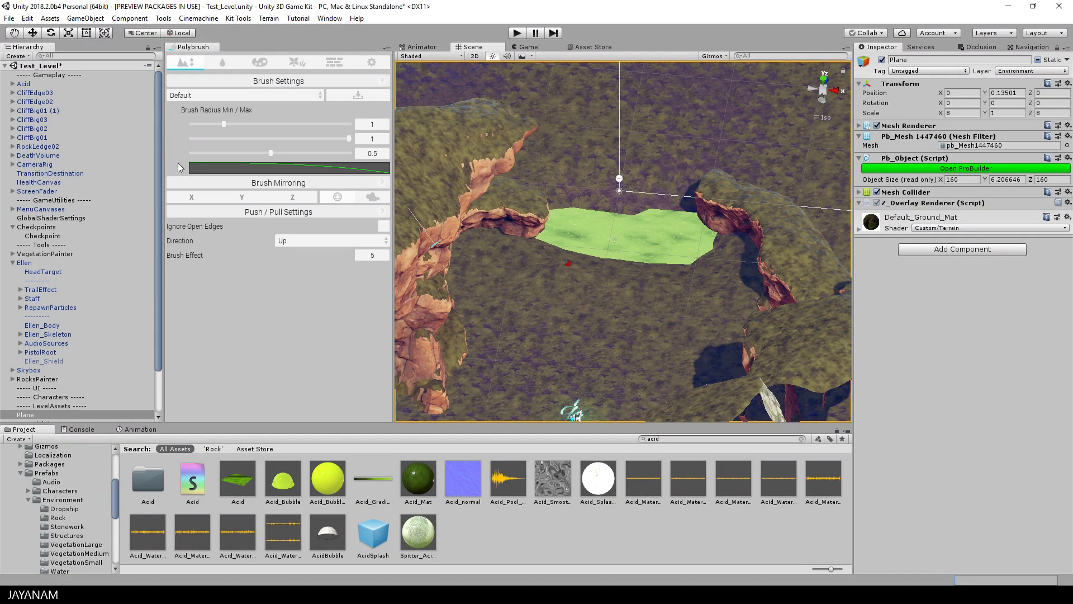
Select the DeathVolume and, in the front view, lower it beneath the depression to a Y position of -5.6
{"action": "left_click", "coordinate": [39, 155]}
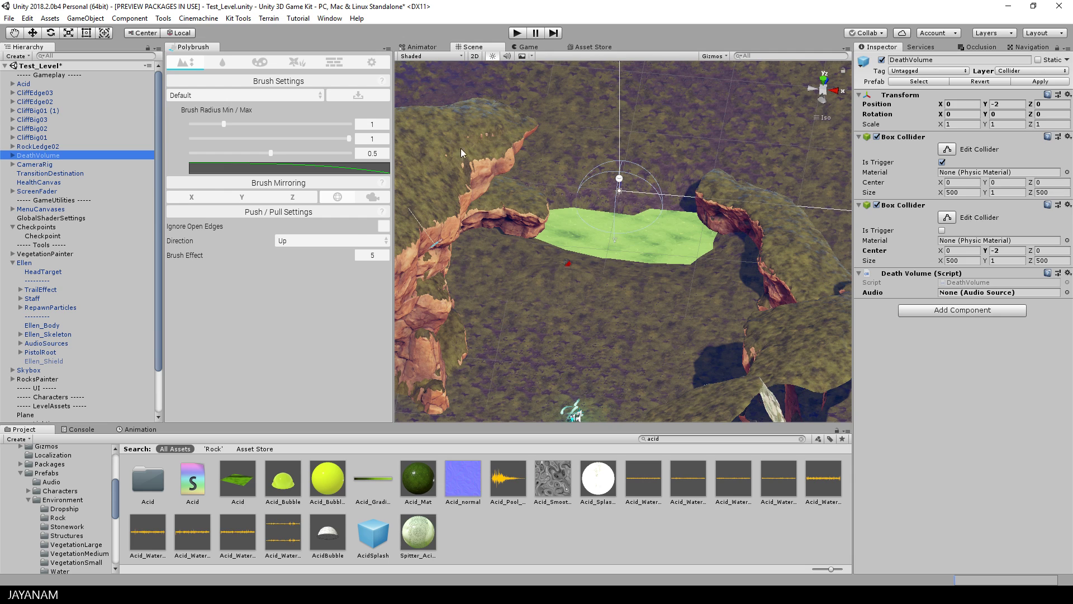
{"action": "left_click", "coordinate": [824, 80]}
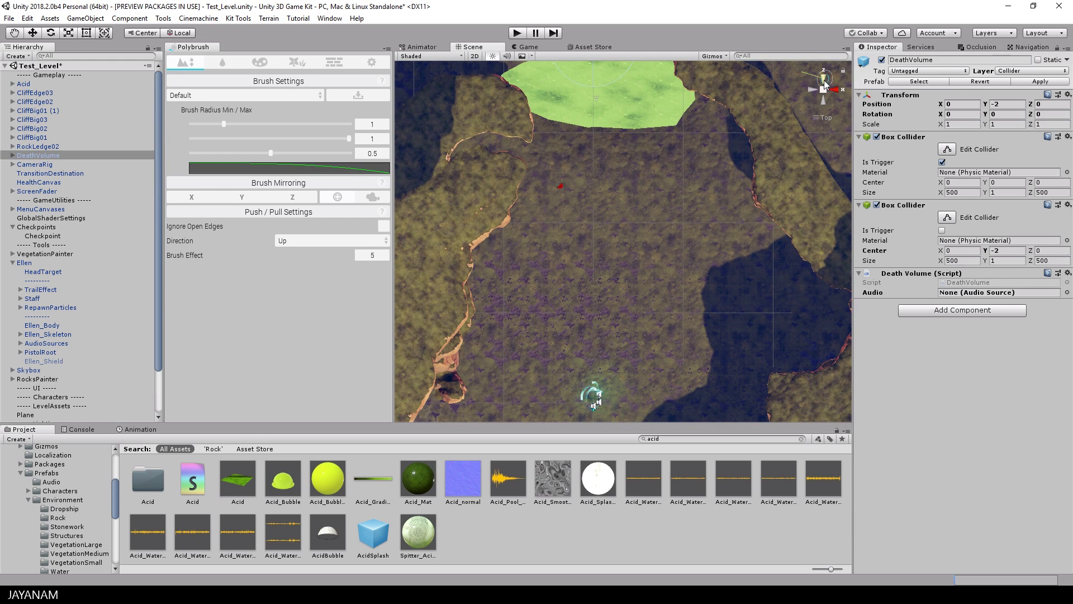
{"action": "left_click", "coordinate": [825, 87]}
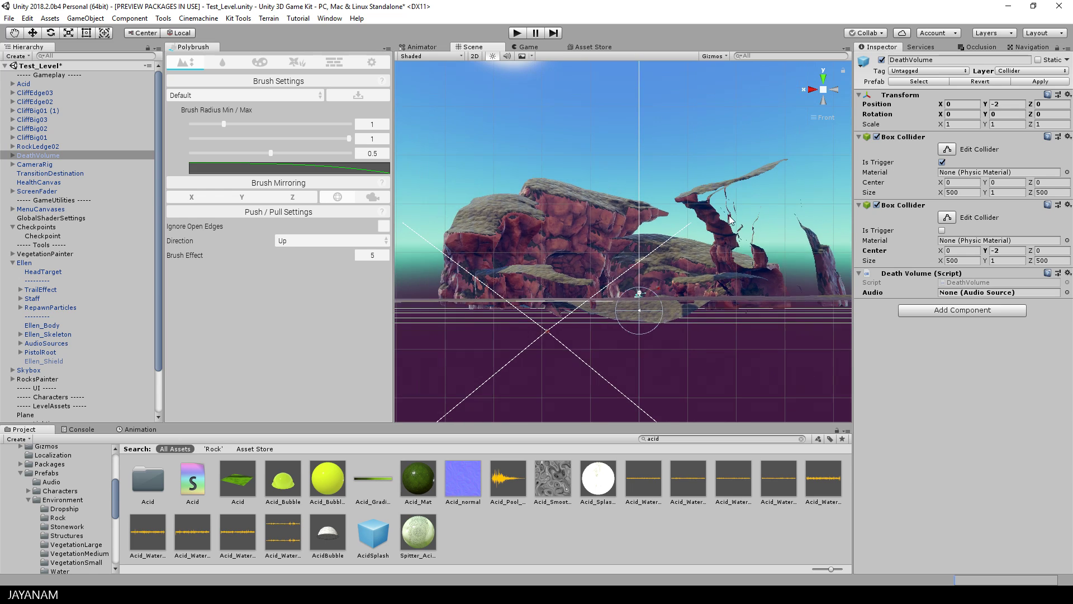
{"action": "middle_click_drag", "start_coordinate": [728, 230], "coordinate": [691, 210]}
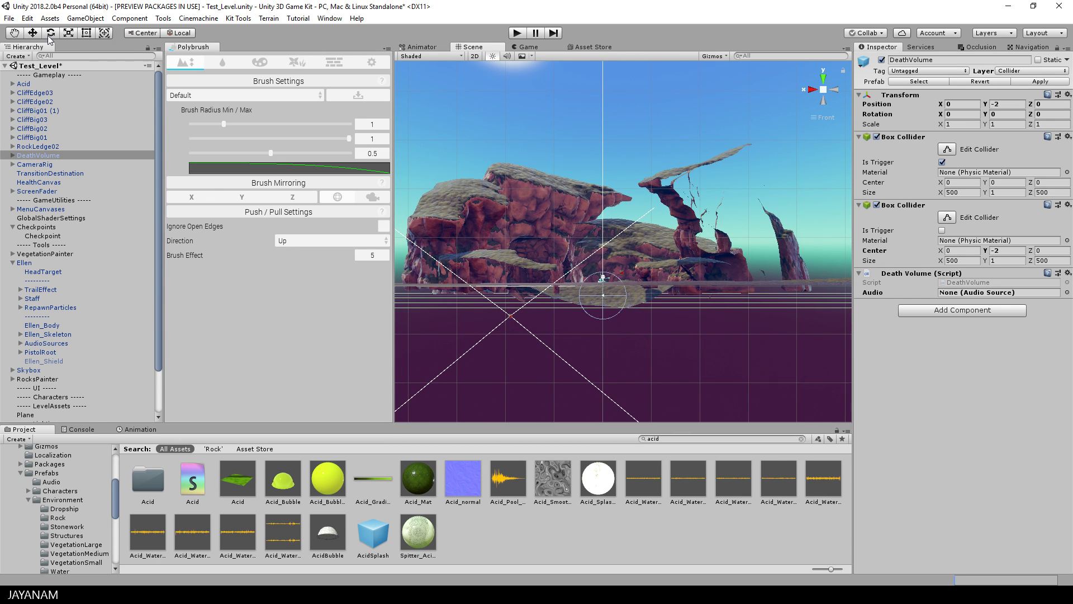
{"action": "left_click_drag", "start_coordinate": [604, 261], "coordinate": [603, 278]}
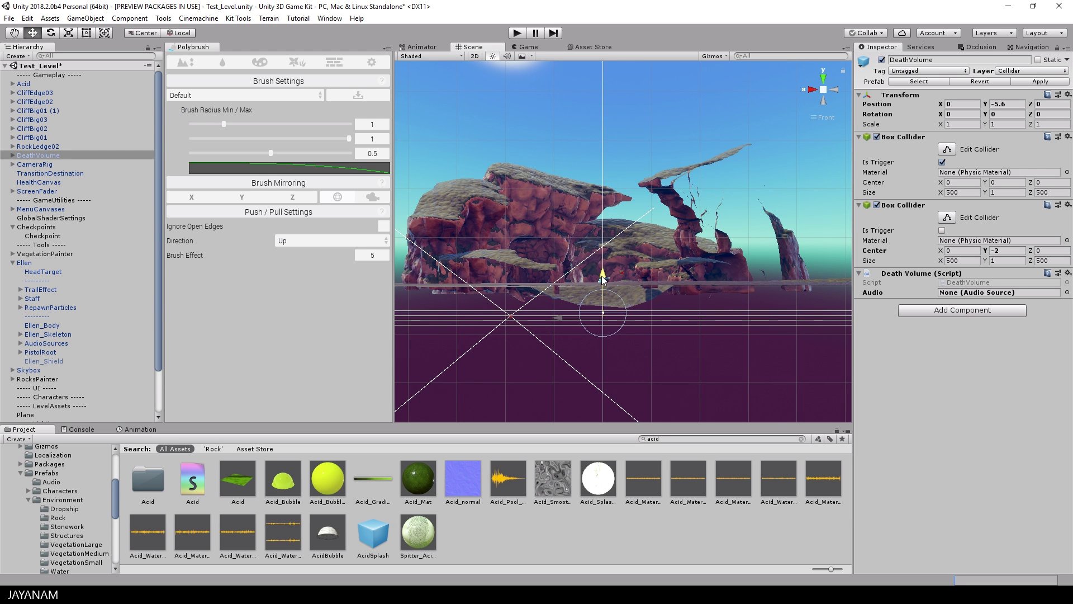
Select the Acid pool object and add a Death Volume script component to it
{"action": "right_click_drag", "start_coordinate": [714, 114], "coordinate": [766, 181]}
{"action": "left_click", "coordinate": [627, 332]}
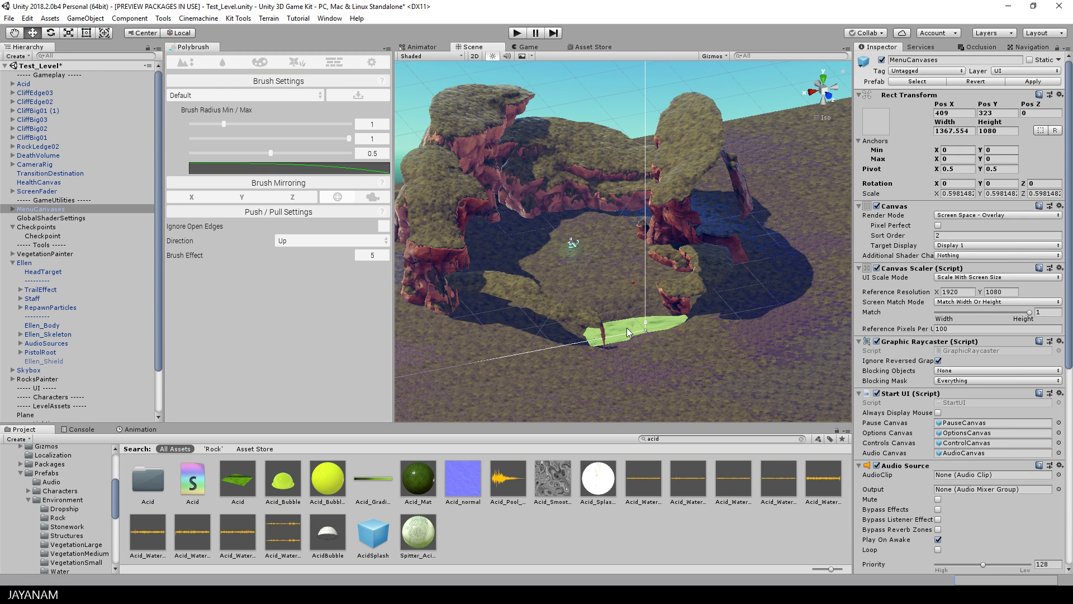
{"action": "right_click_drag", "start_coordinate": [713, 325], "coordinate": [631, 328]}
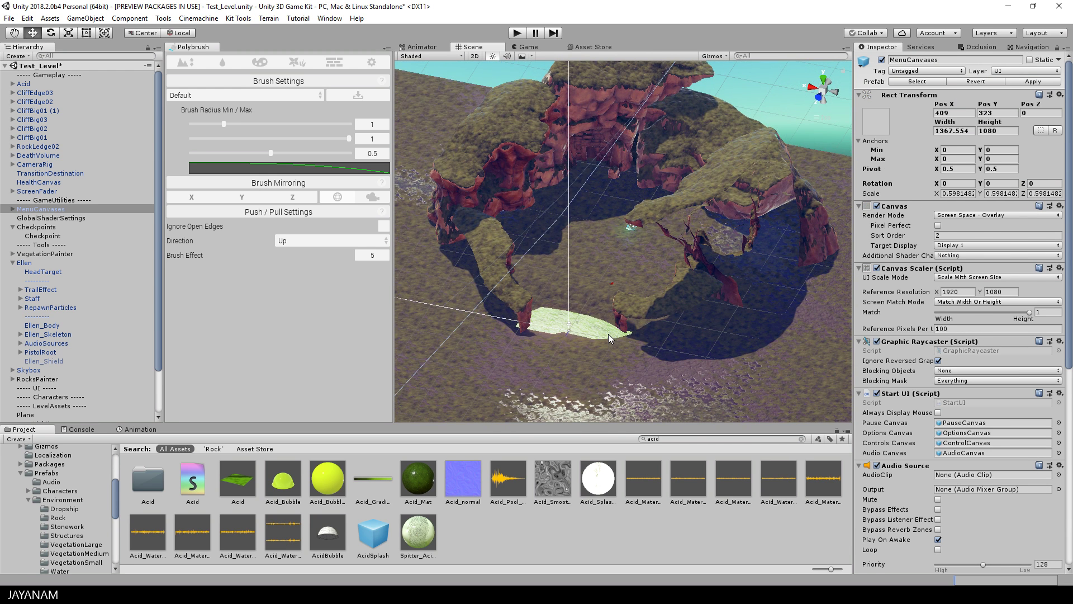
{"action": "left_click", "coordinate": [607, 334]}
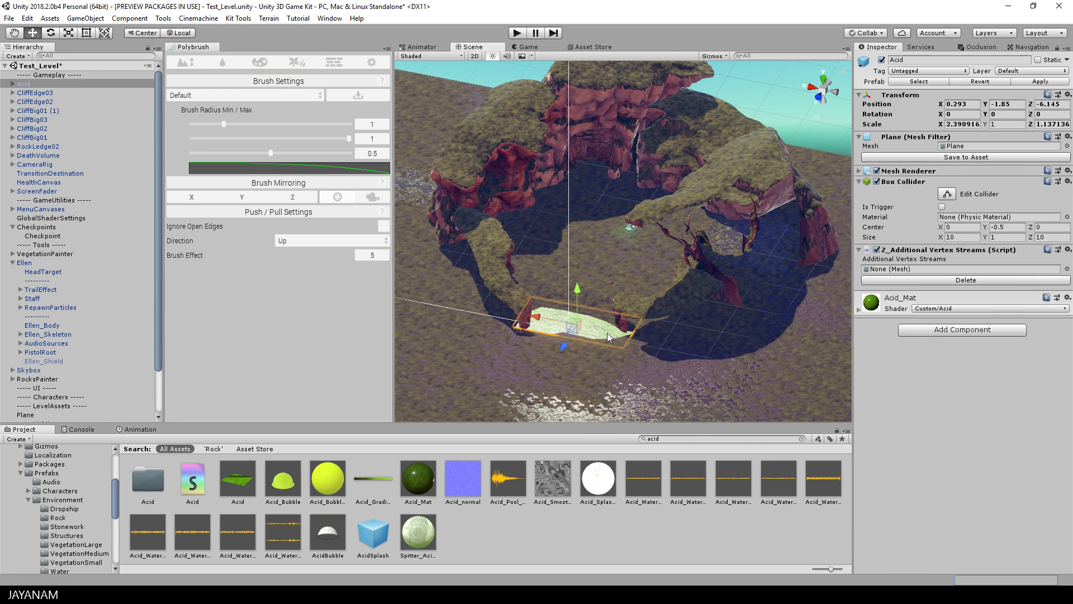
{"action": "left_click", "coordinate": [935, 330]}
{"action": "type", "text": "death"}
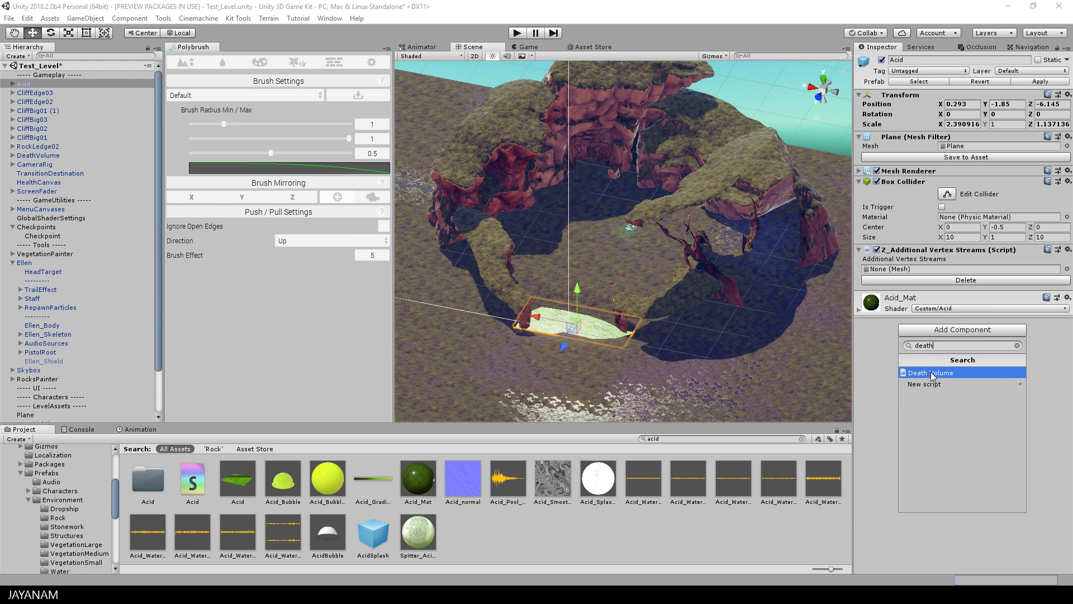
{"action": "left_click", "coordinate": [932, 373]}
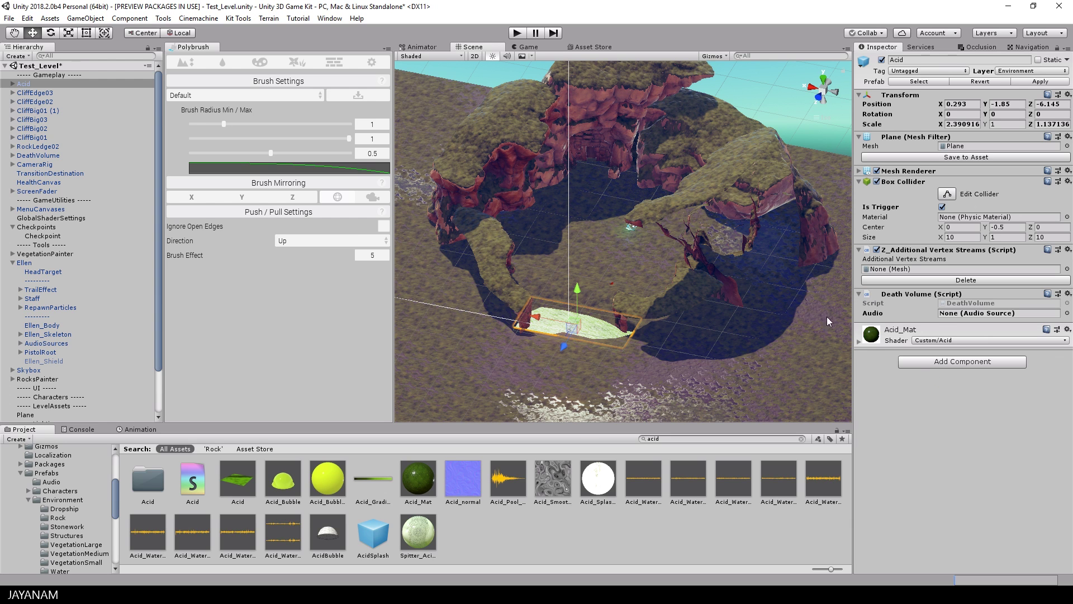
Play-test the level by running Ellen to the acid pool and jumping into it
{"action": "left_click_drag", "start_coordinate": [734, 265], "coordinate": [445, 80], "text": "alt"}
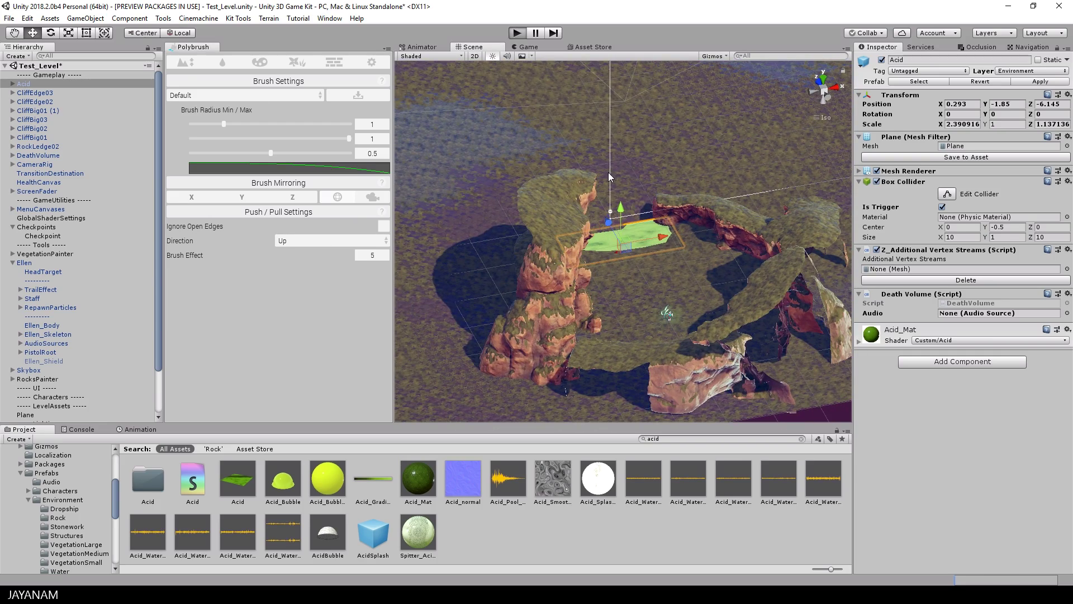
{"action": "key", "text": "ctrl+p"}
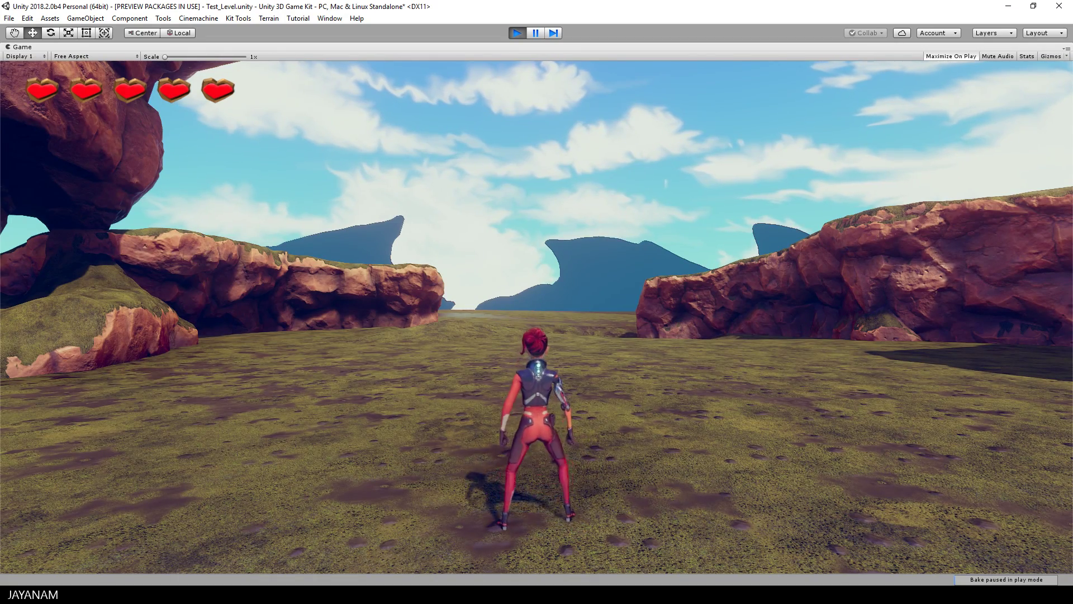
{"action": "key", "text": "w"}
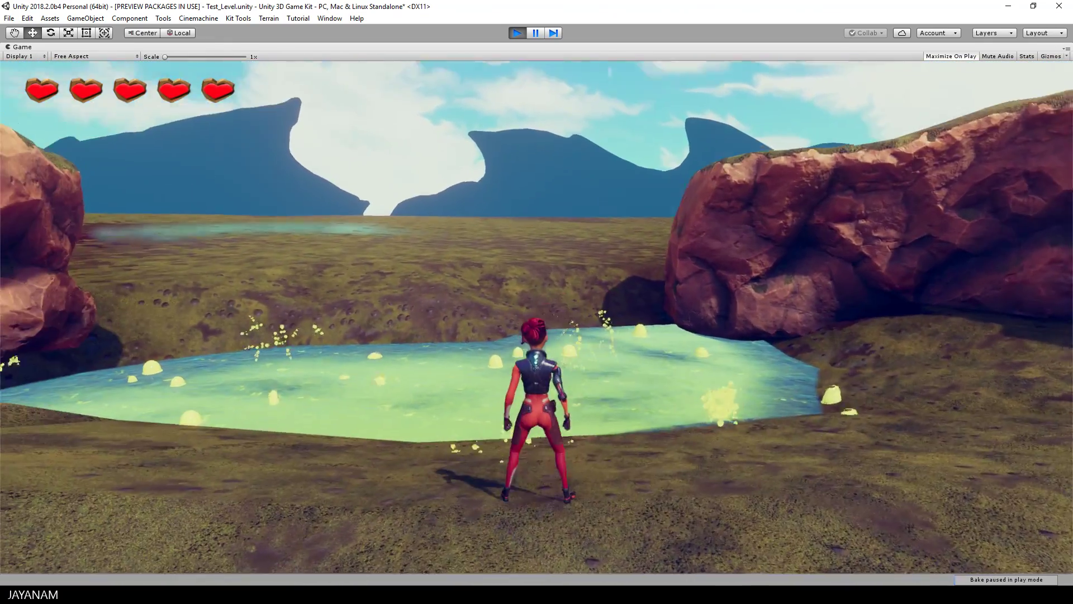
{"action": "key", "text": "w"}
{"action": "key", "text": "space"}
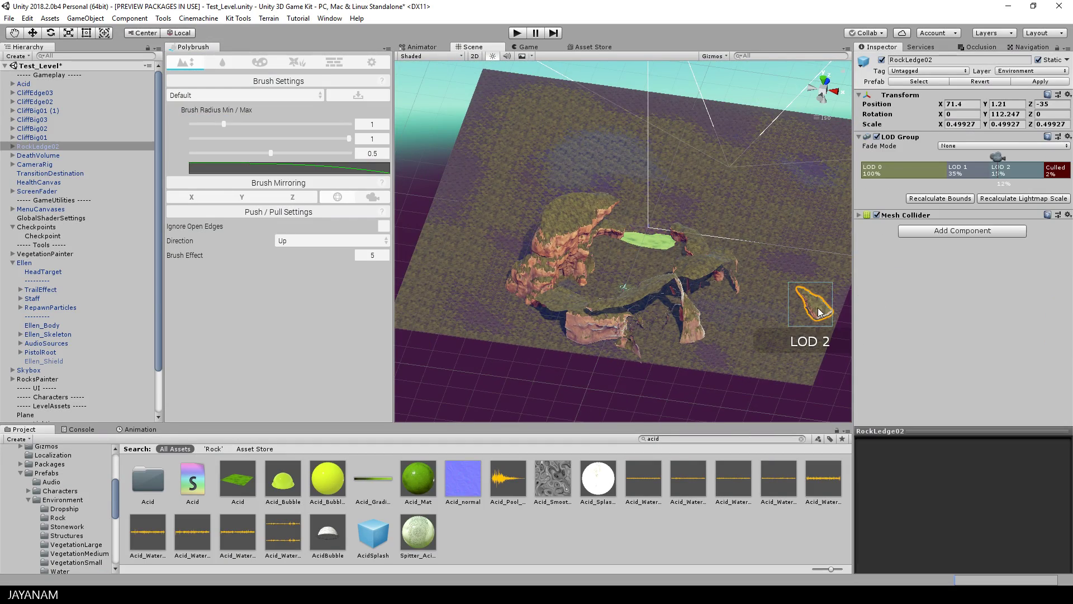
Move RockLedge02 to the acid pool at about 5.49, 0.74, -15.51 and rotate it to about 147° around Y as a ramp across the acid
{"action": "left_click_drag", "start_coordinate": [819, 334], "coordinate": [655, 279]}
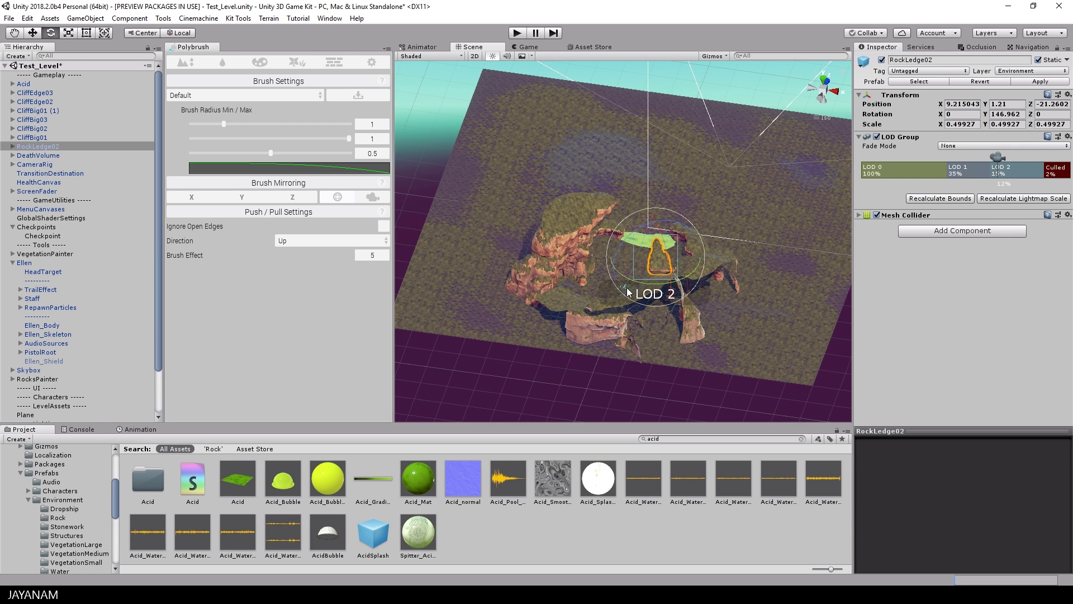
{"action": "key", "text": "ctrl+z"}
{"action": "key", "text": "f"}
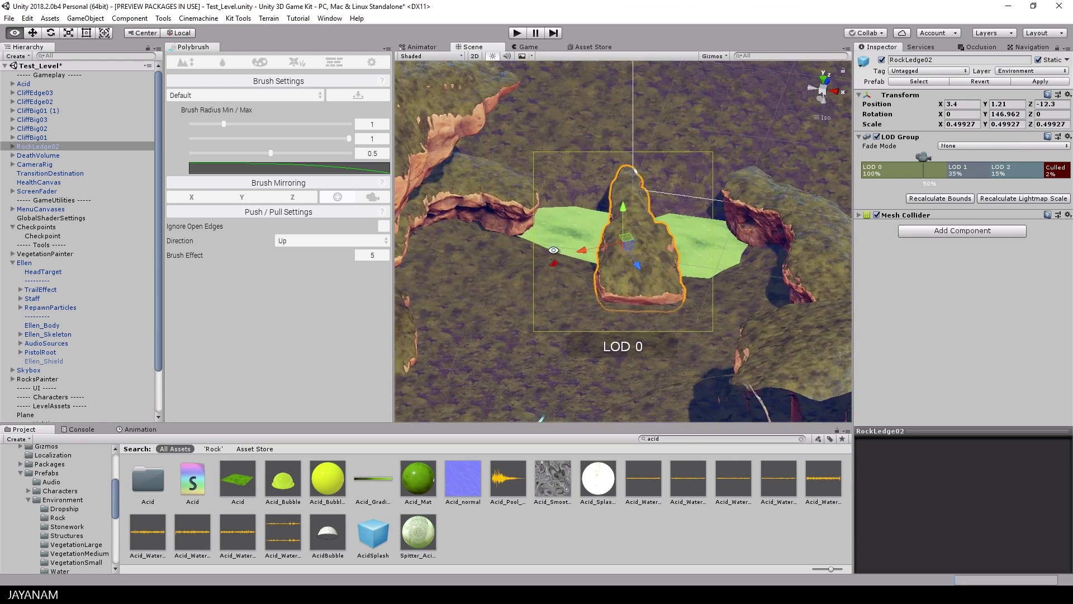
{"action": "left_click_drag", "start_coordinate": [551, 249], "coordinate": [679, 269], "text": "alt"}
{"action": "left_click_drag", "start_coordinate": [763, 252], "coordinate": [679, 235], "text": "alt"}
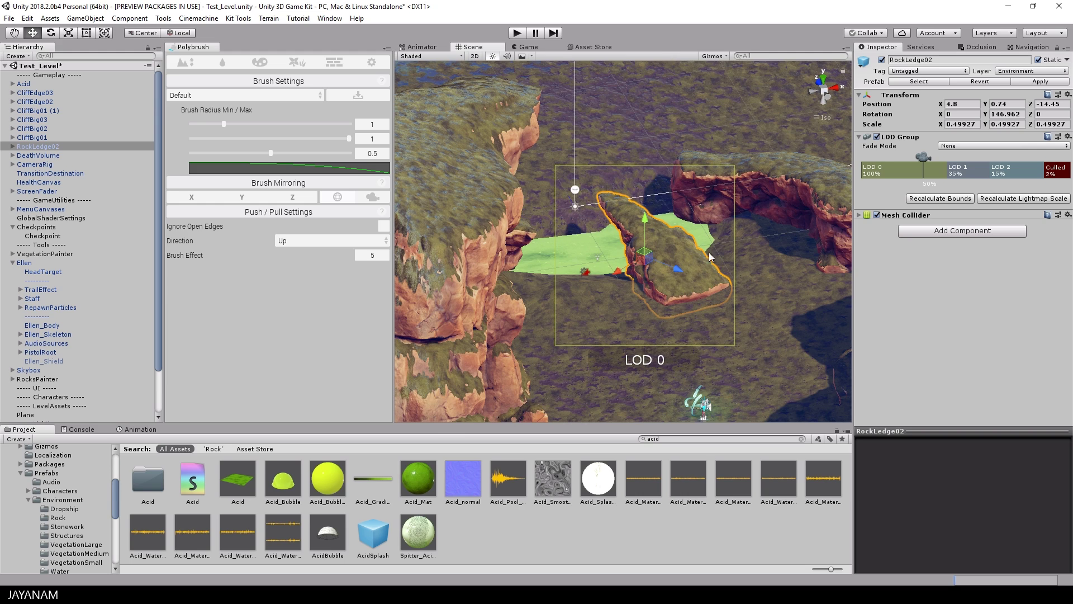
{"action": "left_click_drag", "start_coordinate": [692, 277], "coordinate": [694, 280]}
{"action": "left_click_drag", "start_coordinate": [695, 279], "coordinate": [559, 262], "text": "alt"}
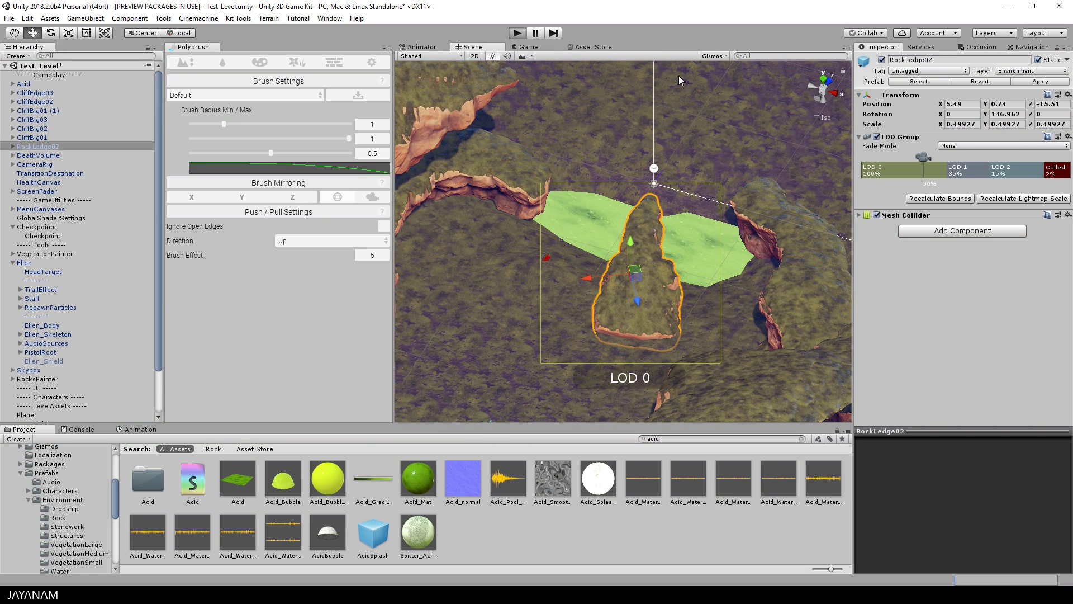
Play-test the level by running Ellen up the rock ledge and jumping over the acid pool to the far side
{"action": "key", "text": "ctrl+p"}
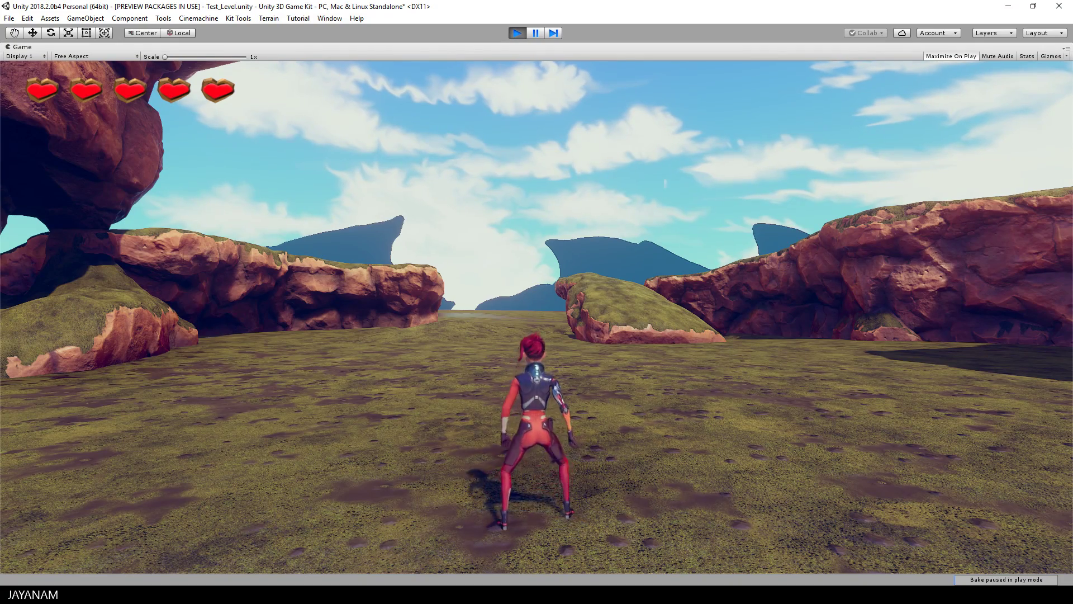
{"action": "key", "text": "w"}
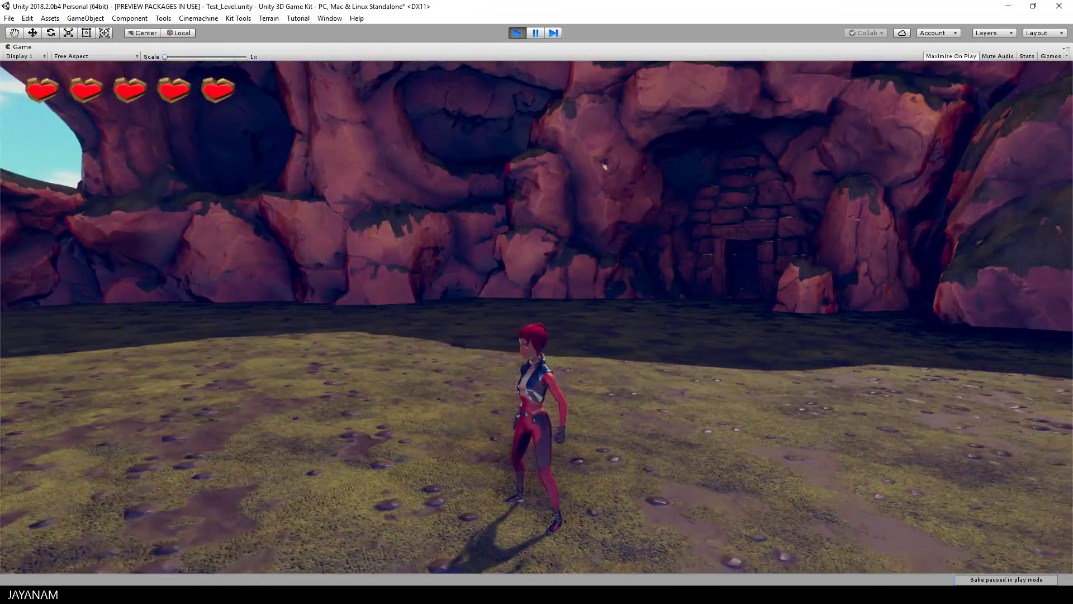
{"action": "key", "text": "s"}
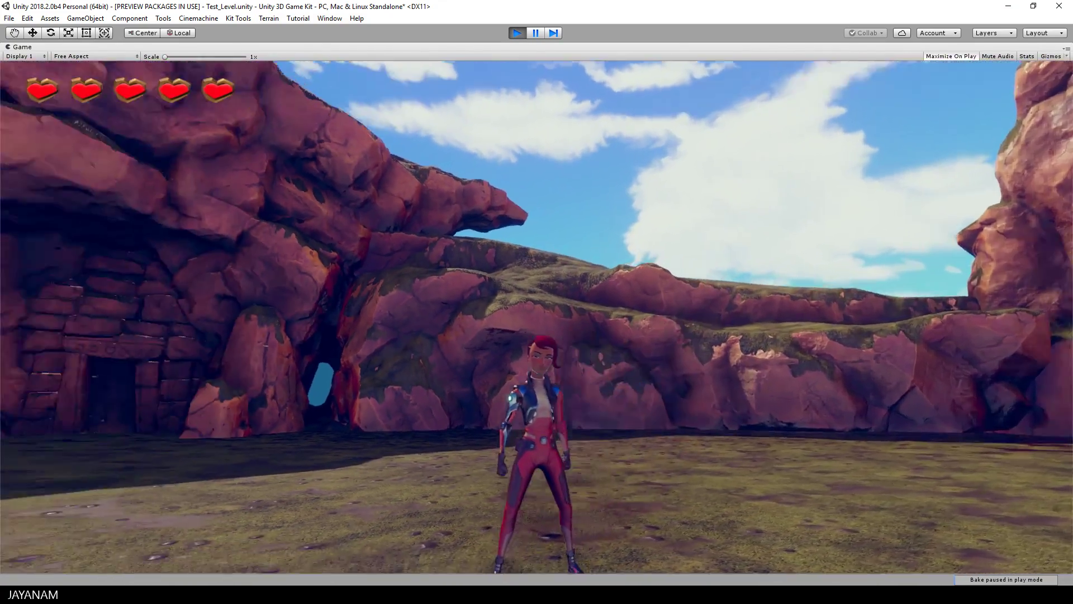
{"action": "key", "text": "w"}
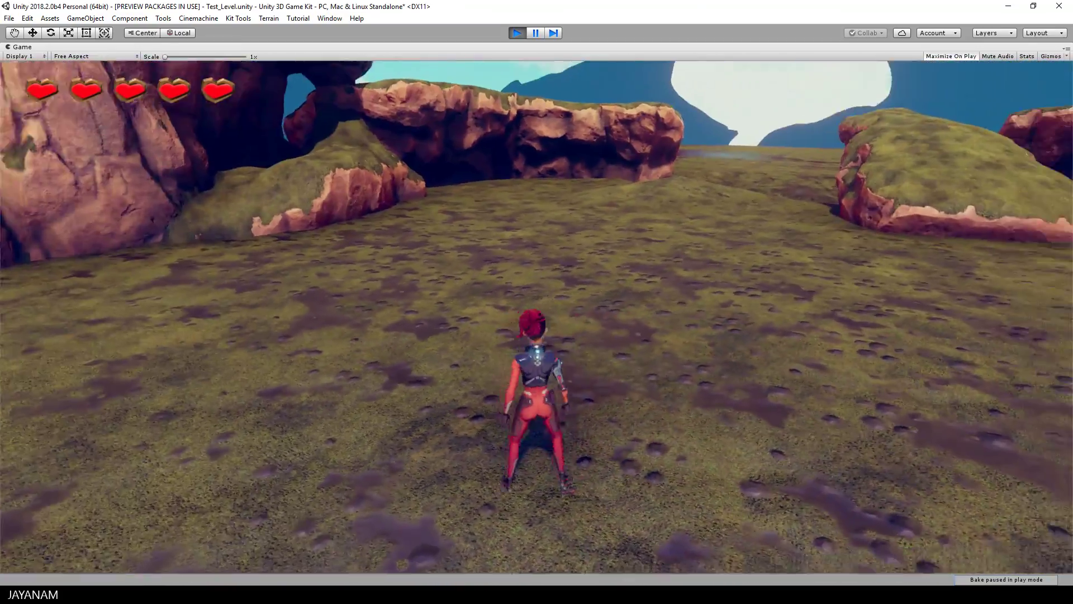
{"action": "key", "text": "w"}
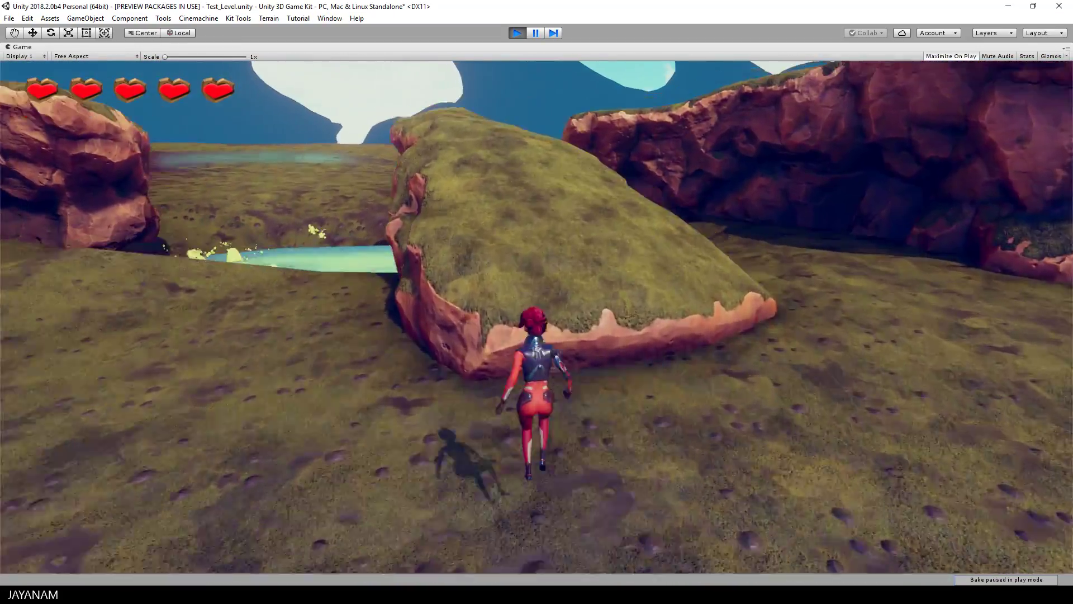
{"action": "key", "text": "w"}
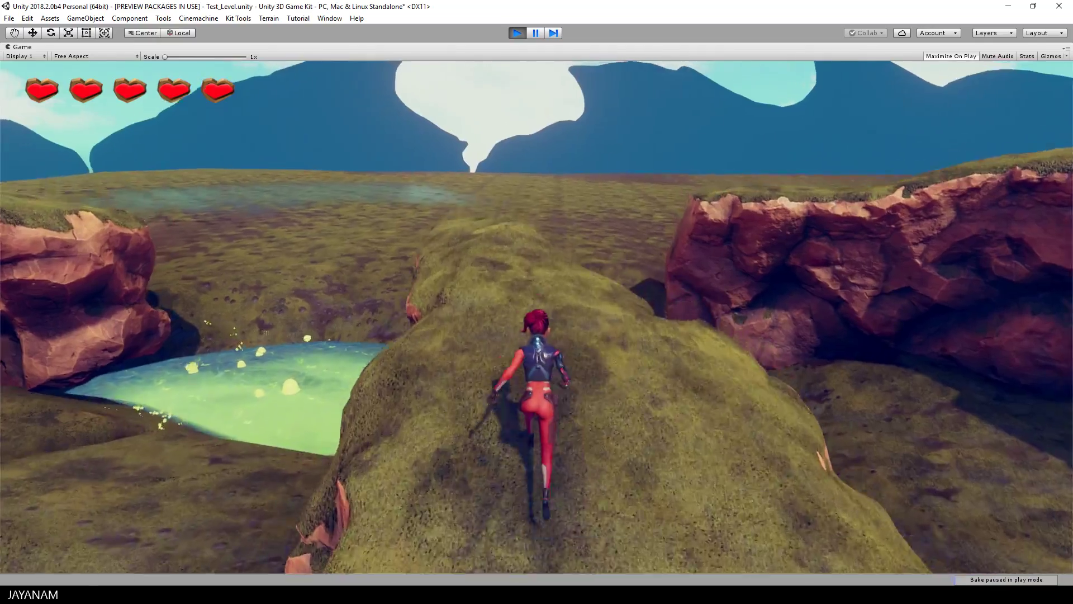
{"action": "key", "text": "w"}
{"action": "key", "text": "space"}
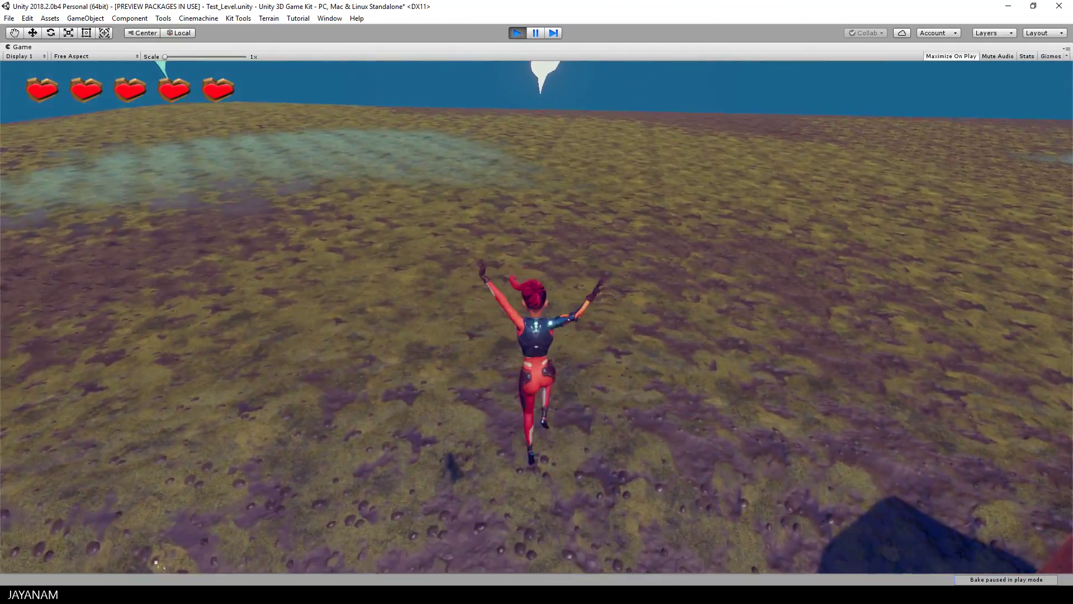
{"action": "key", "text": "w"}
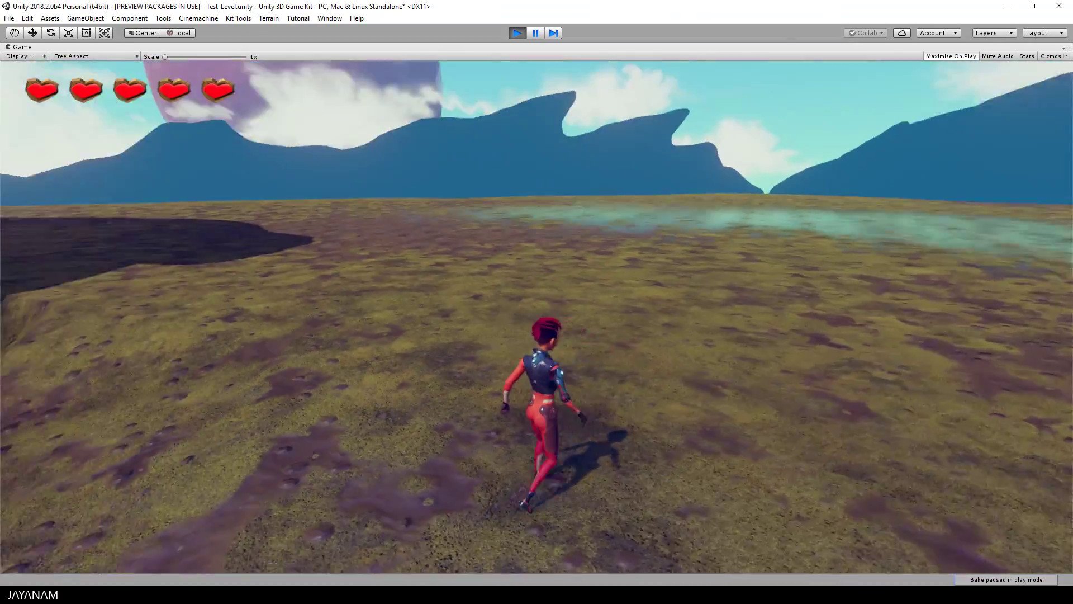